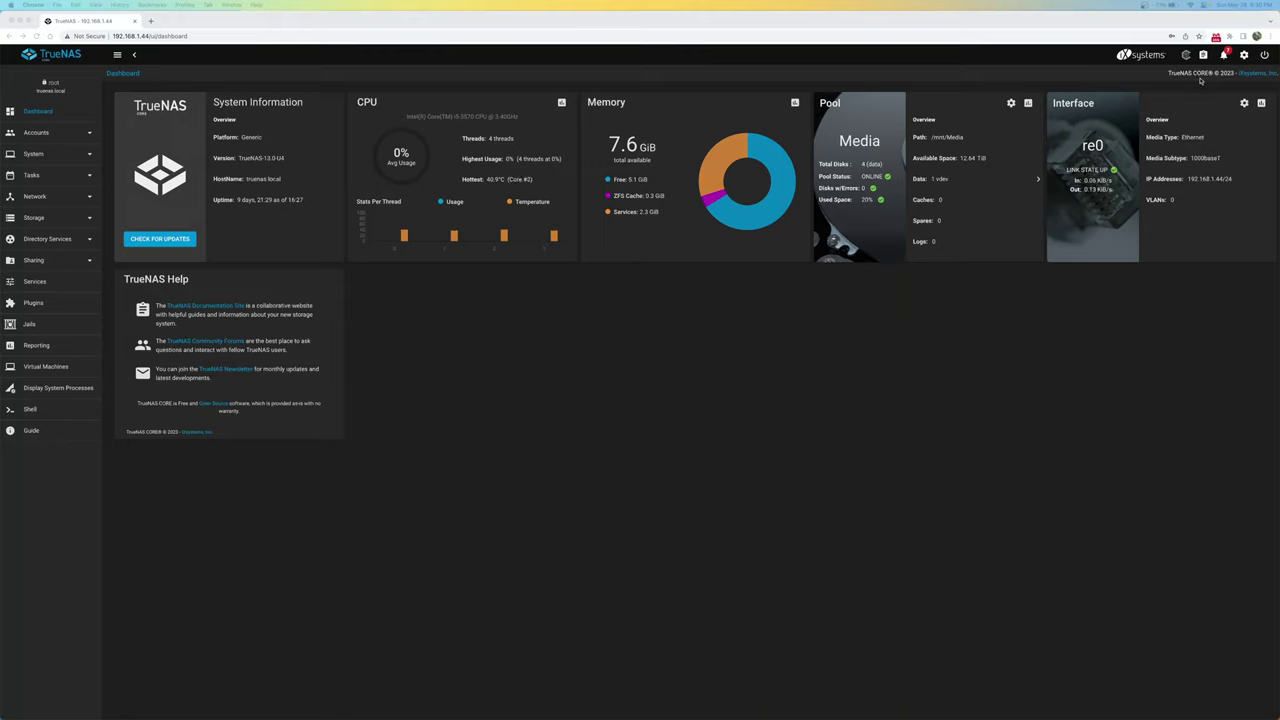
Open the system alerts and read through the critical warnings about the failing disk /dev/ada4
left_click(1224, 57)
left_click(1224, 57)
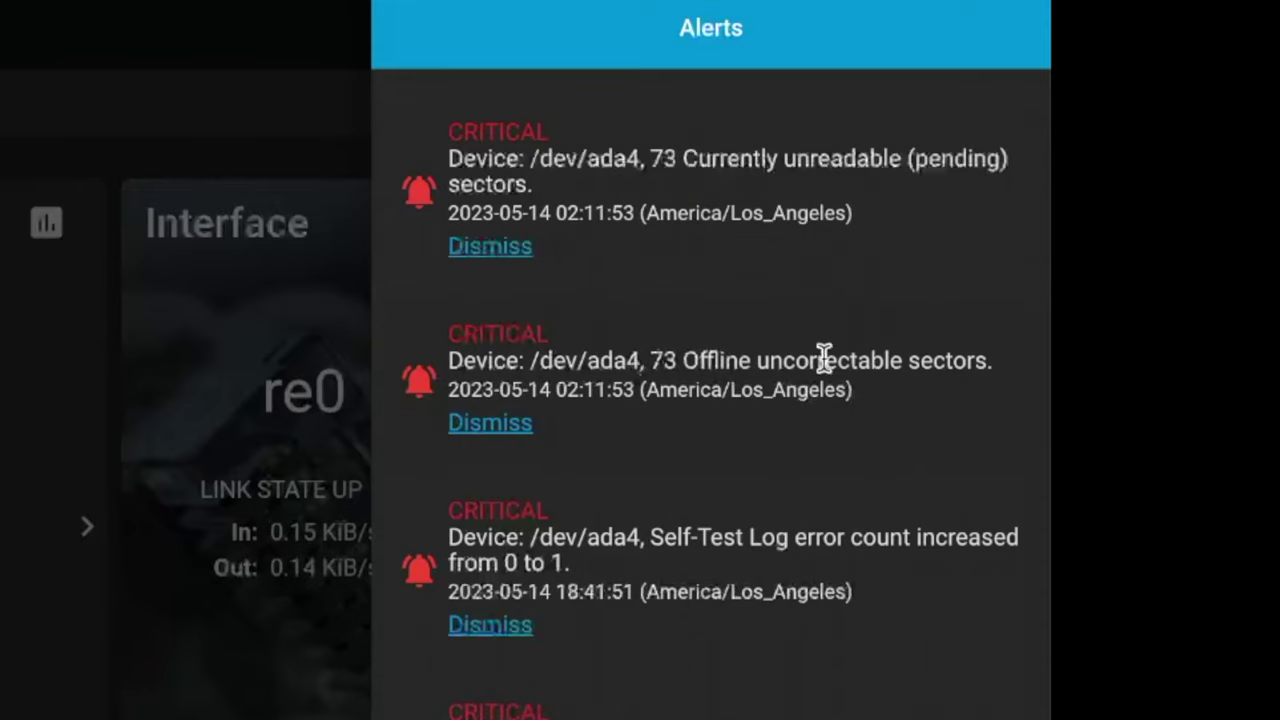
scroll(729, 591, "down", 2)
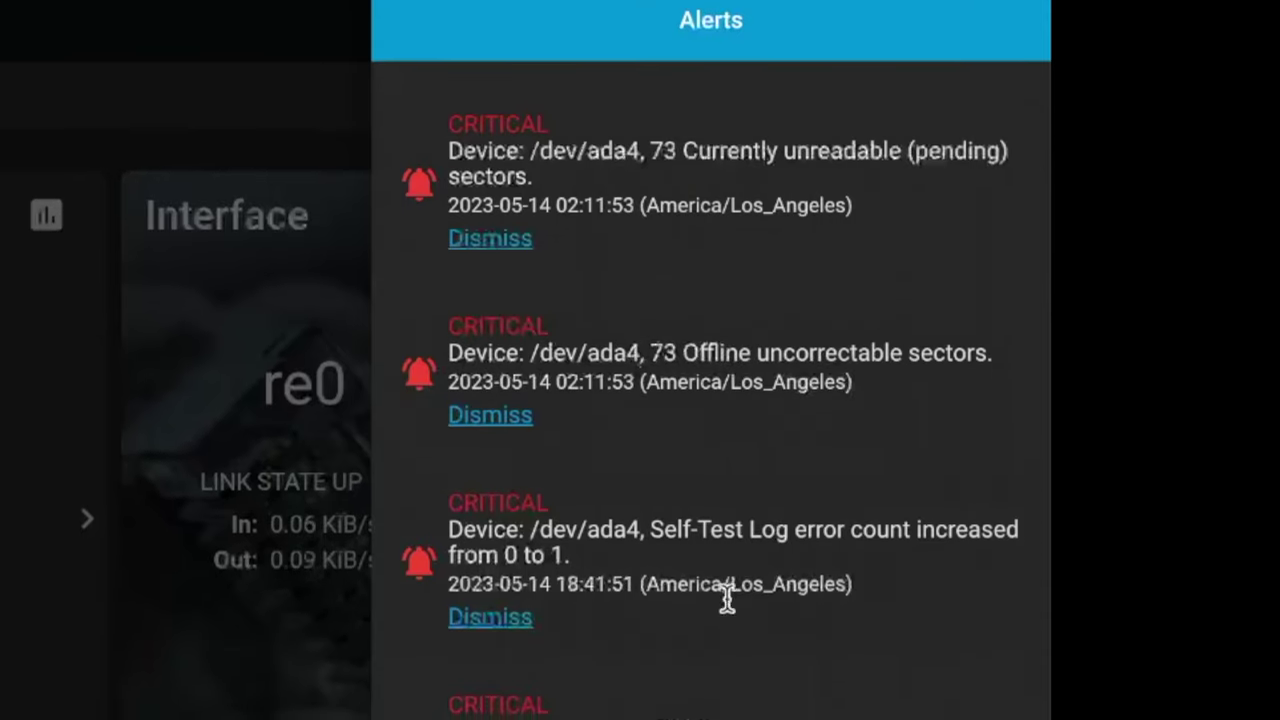
scroll(738, 613, "down", 6)
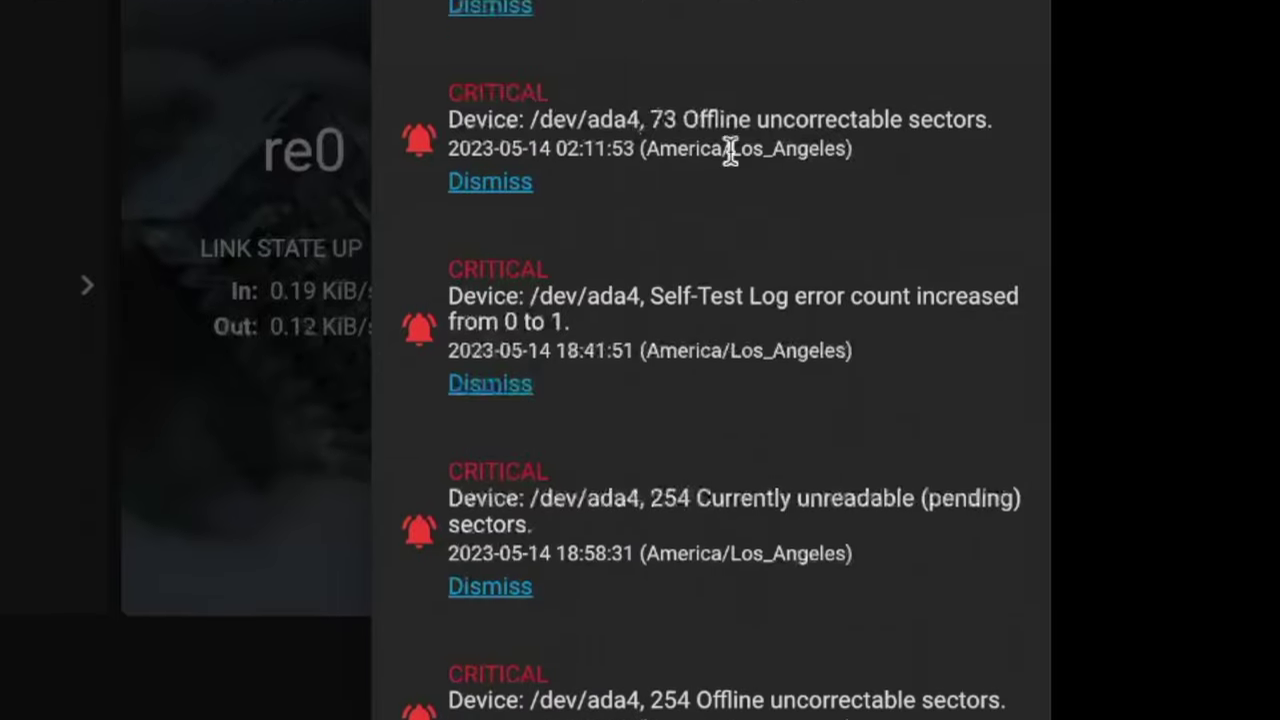
scroll(684, 345, "down", 5)
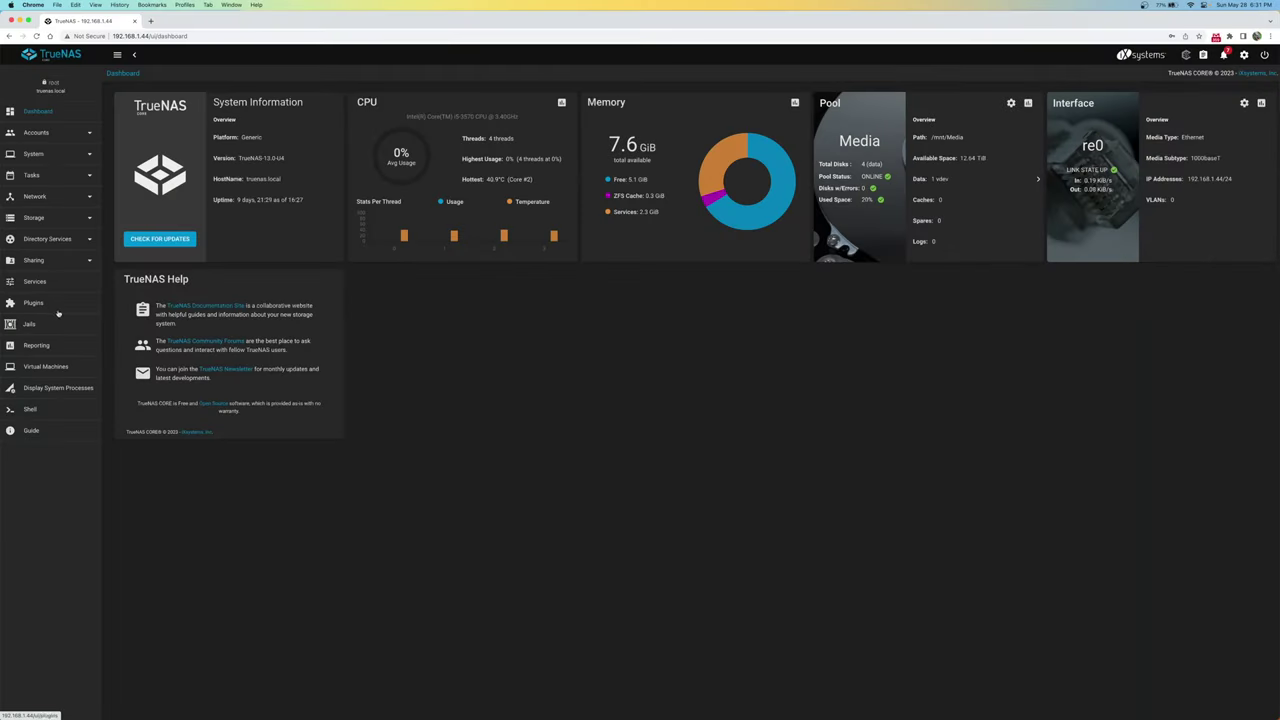
Open the system shell and run smartctl -a /dev/ada4 to print the disk's full SMART report
left_click(34, 411)
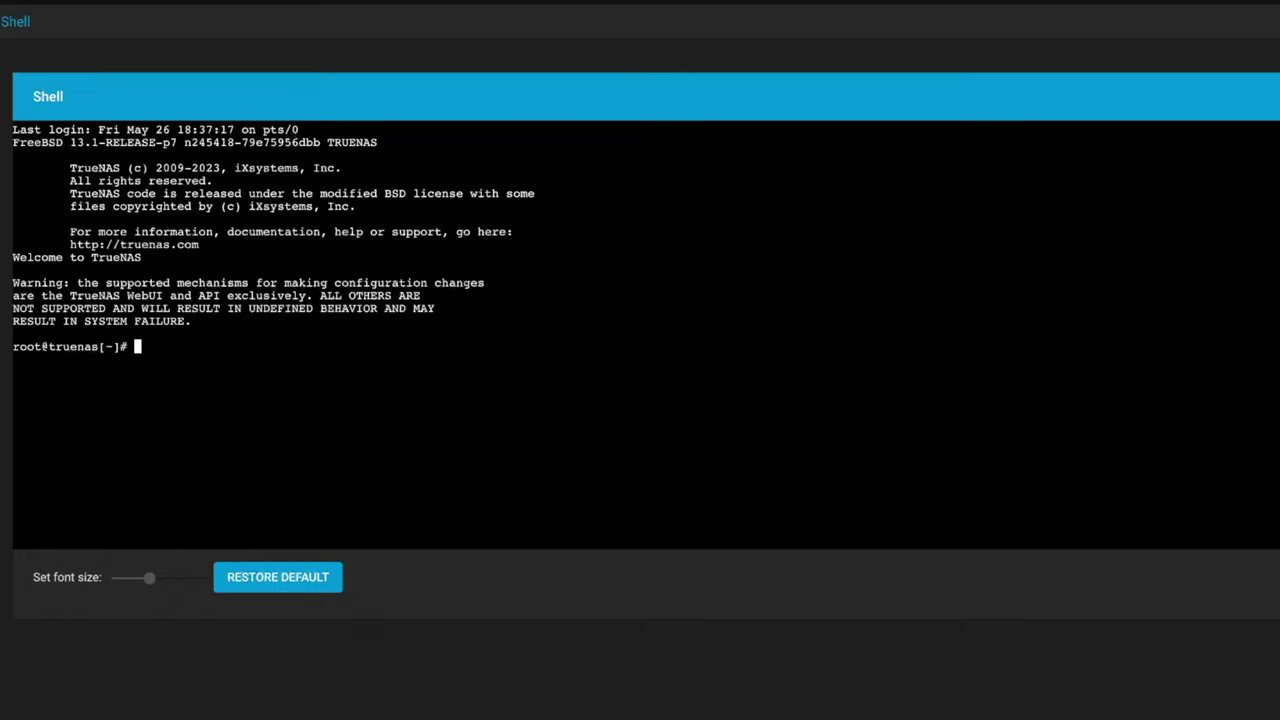
type("smartctl -a /dev")
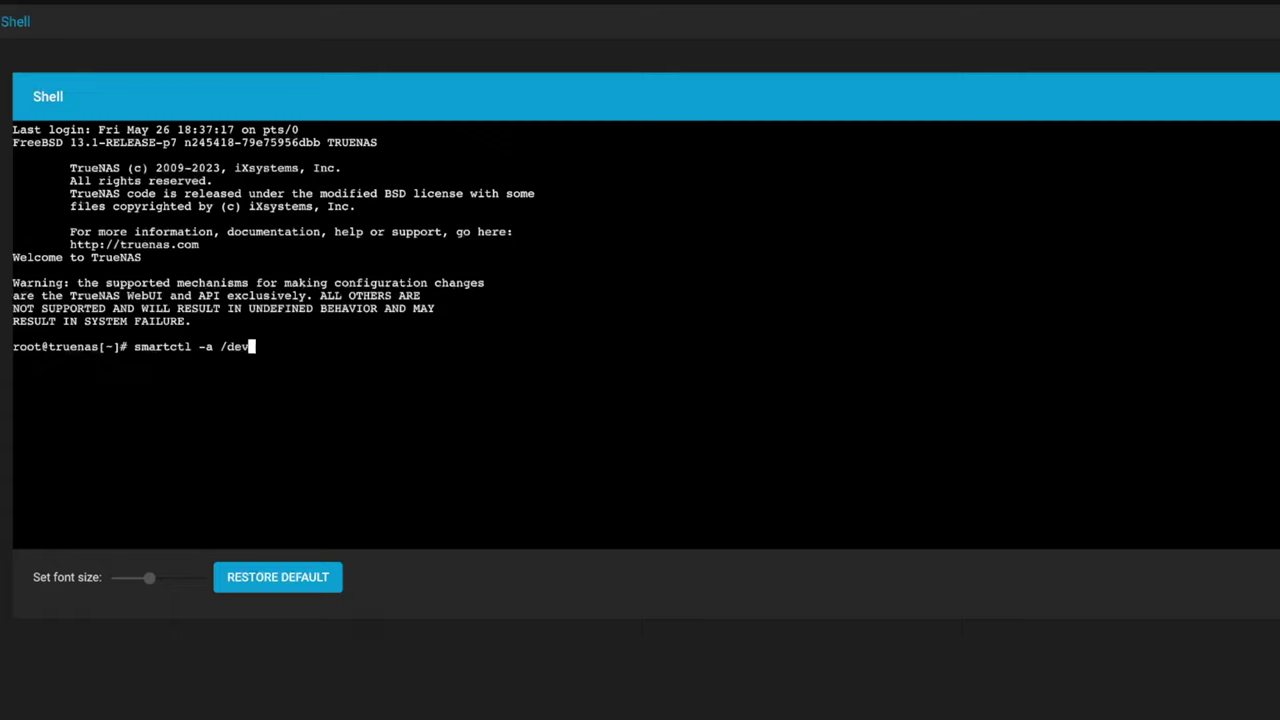
type("/ada4")
key("Return")
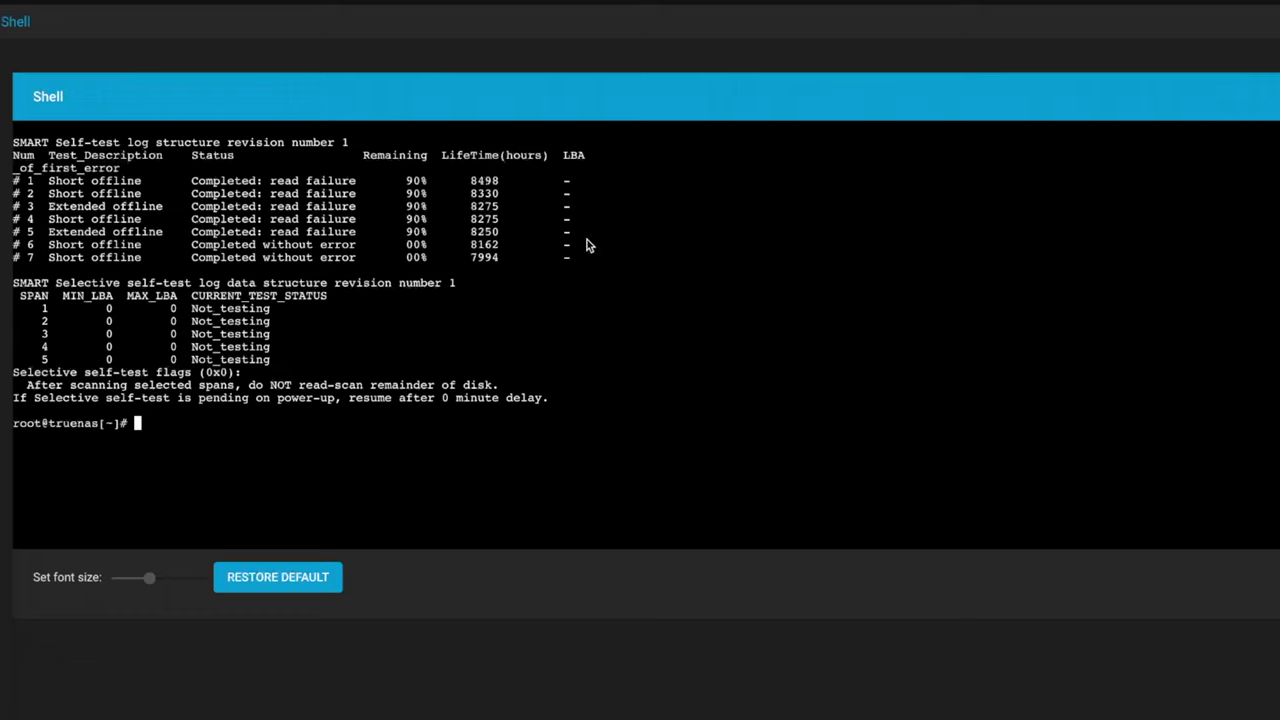
Examine the self-test log and the recorded ATA errors in the SMART report for ada4
scroll(488, 344, "up", 10)
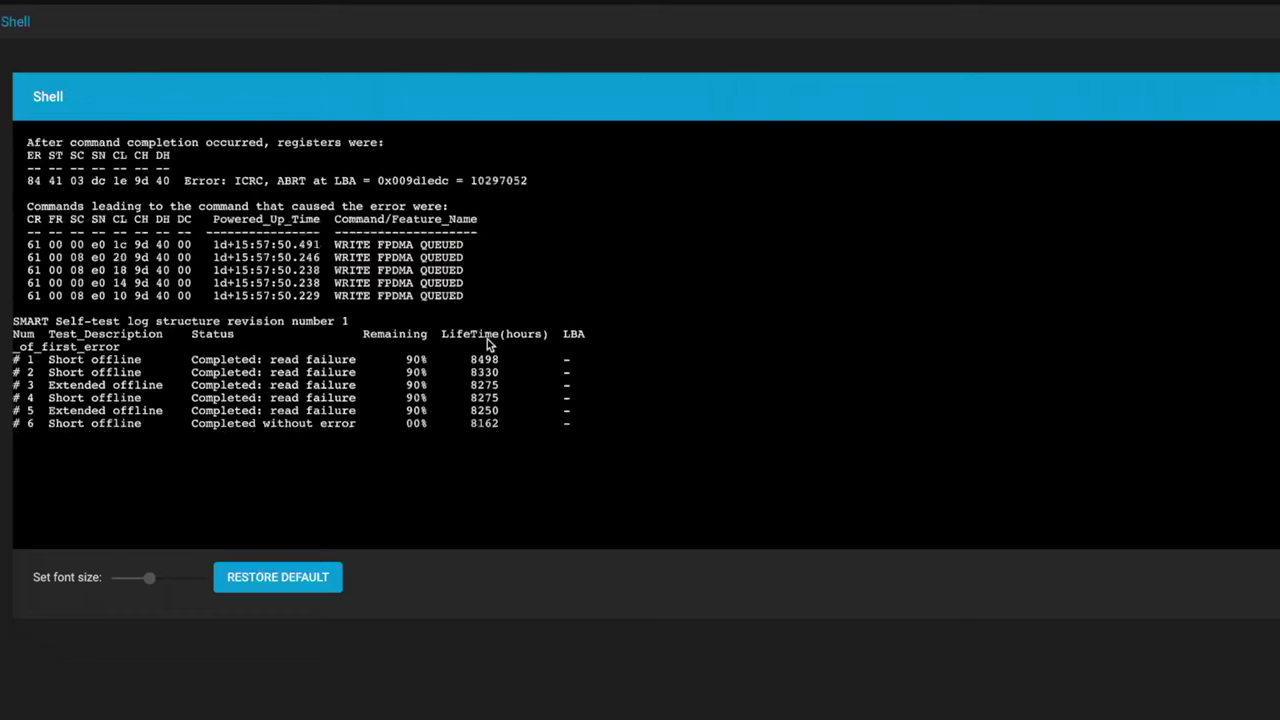
scroll(487, 341, "up", 10)
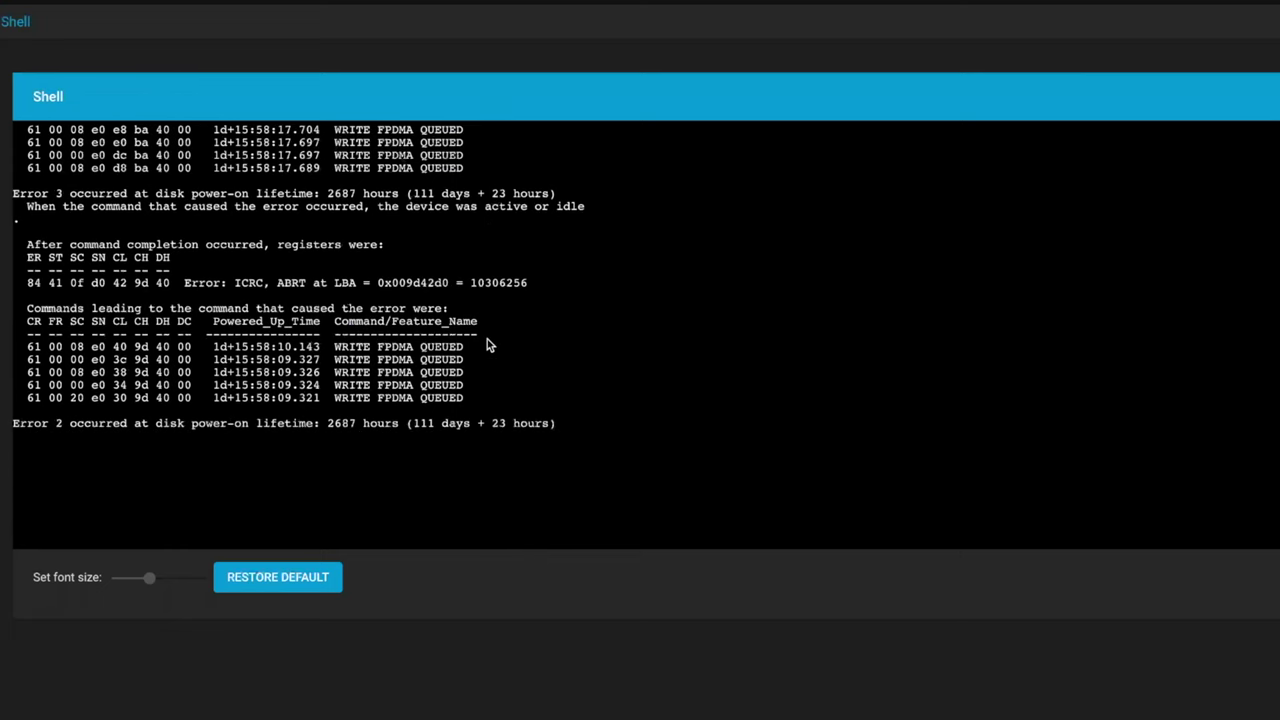
scroll(487, 341, "up", 10)
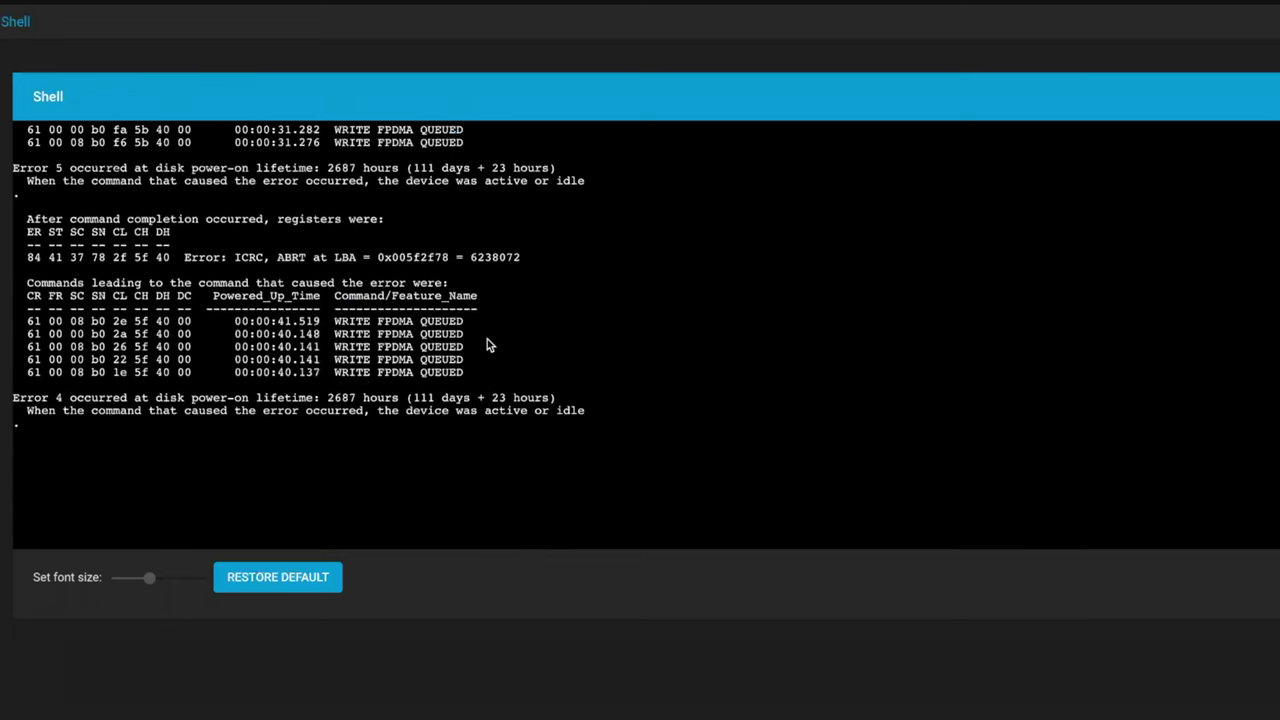
scroll(487, 341, "up", 10)
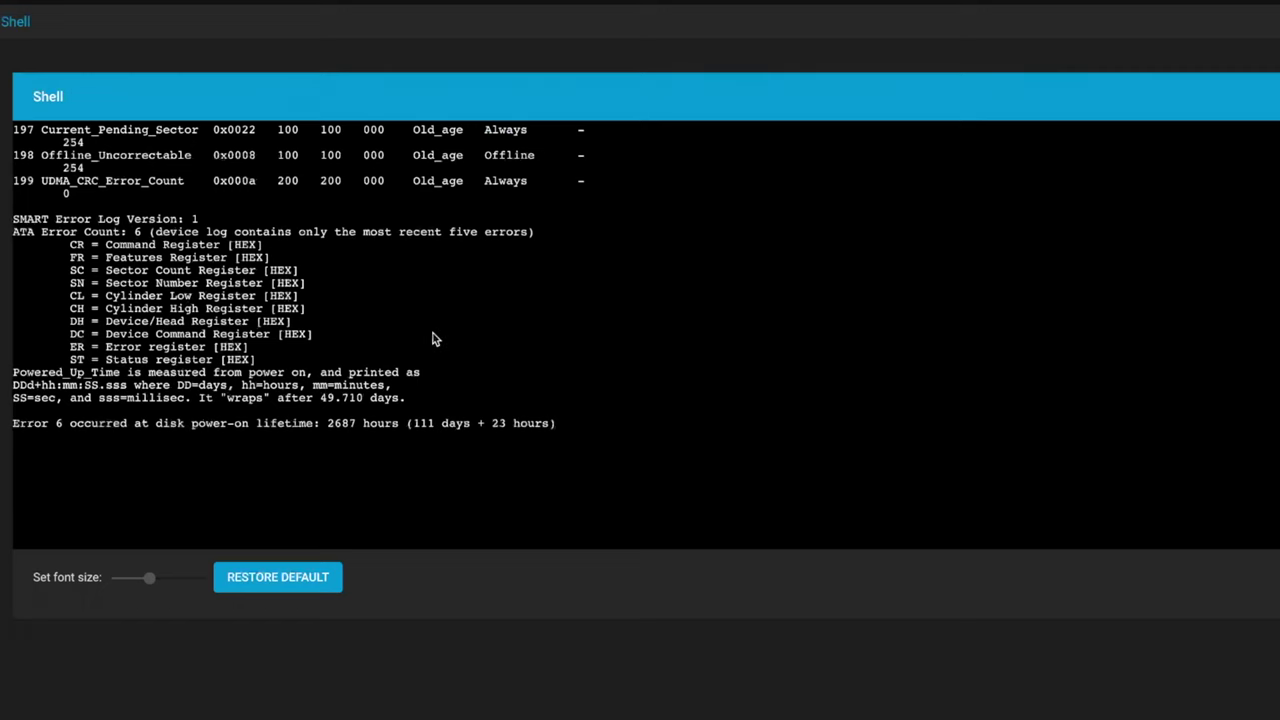
scroll(494, 334, "down", 10)
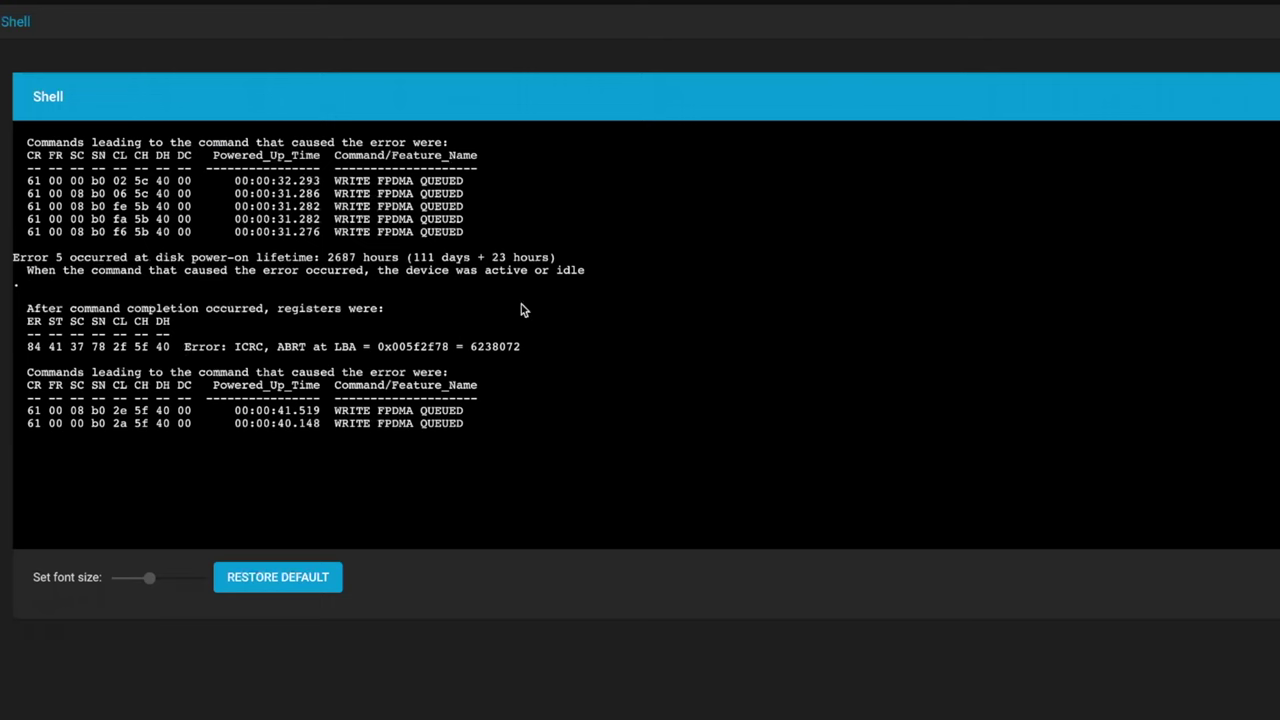
Examine ada4's SMART attribute table, including reallocated sectors, power-on hours, temperature, pending sectors and offline uncorrectable sectors
scroll(520, 307, "up", 10)
scroll(520, 310, "up", 5)
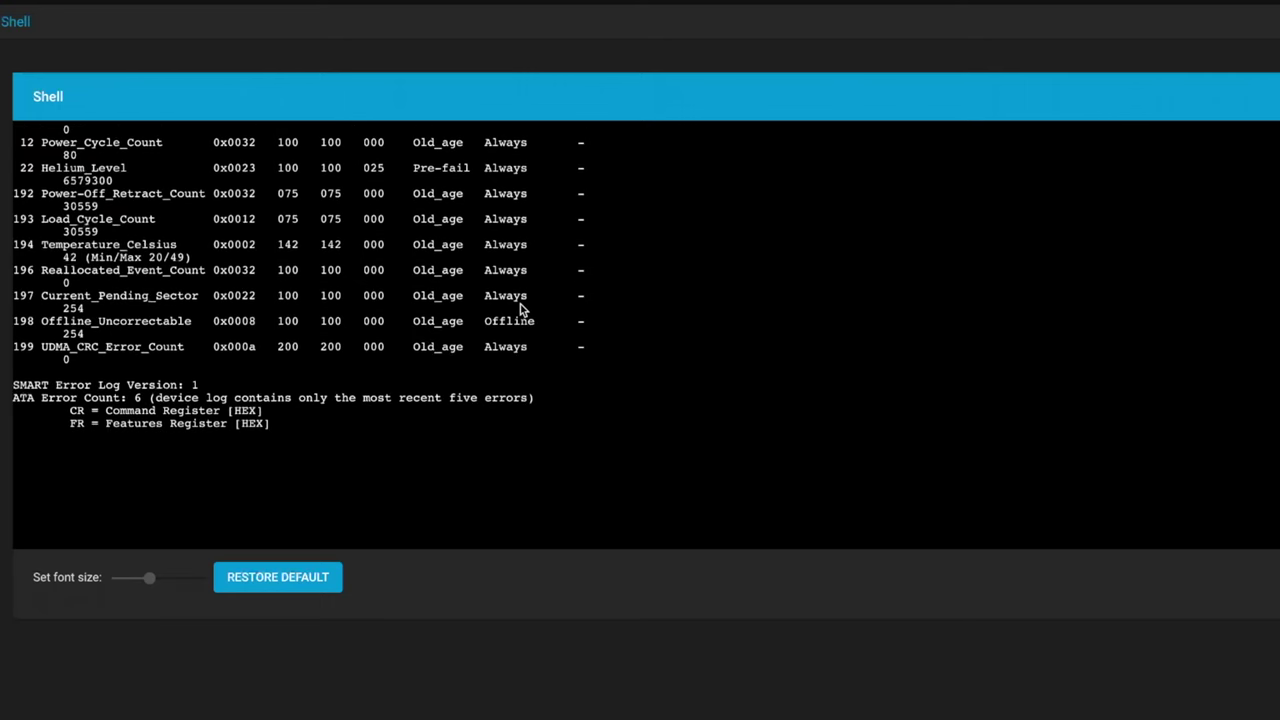
scroll(520, 310, "up", 5)
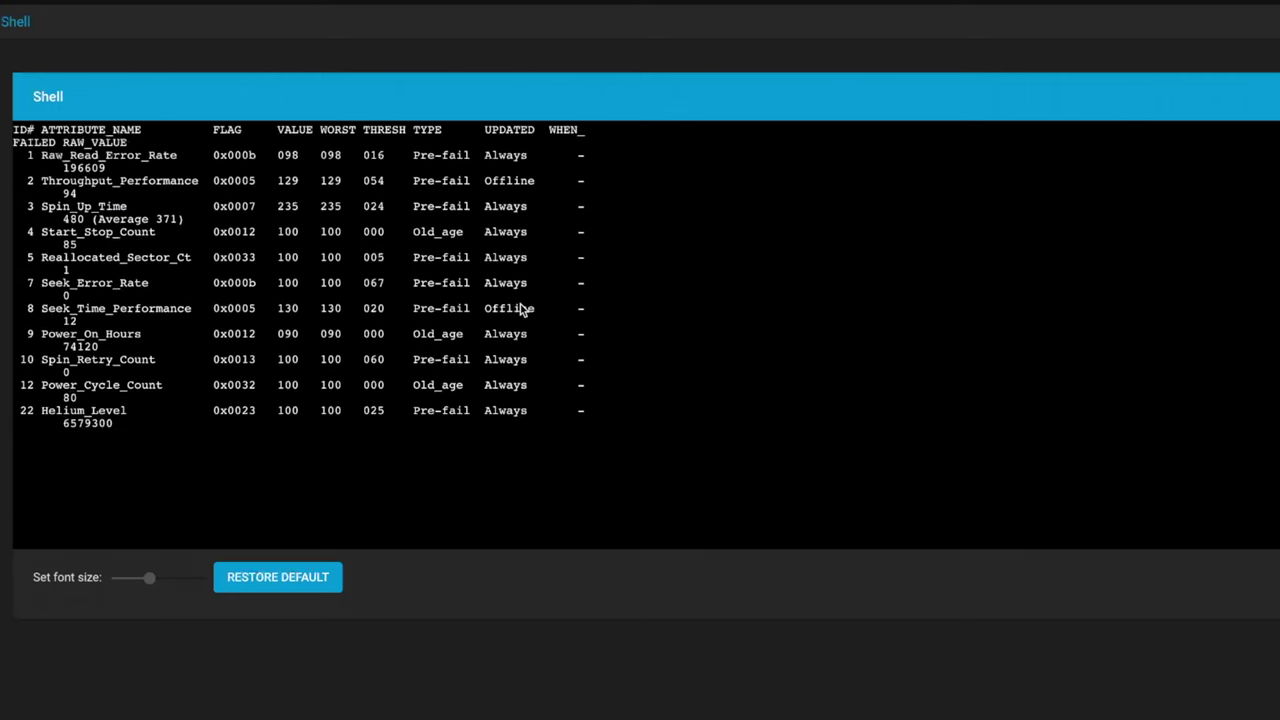
scroll(520, 310, "down", 2)
scroll(520, 310, "up", 3)
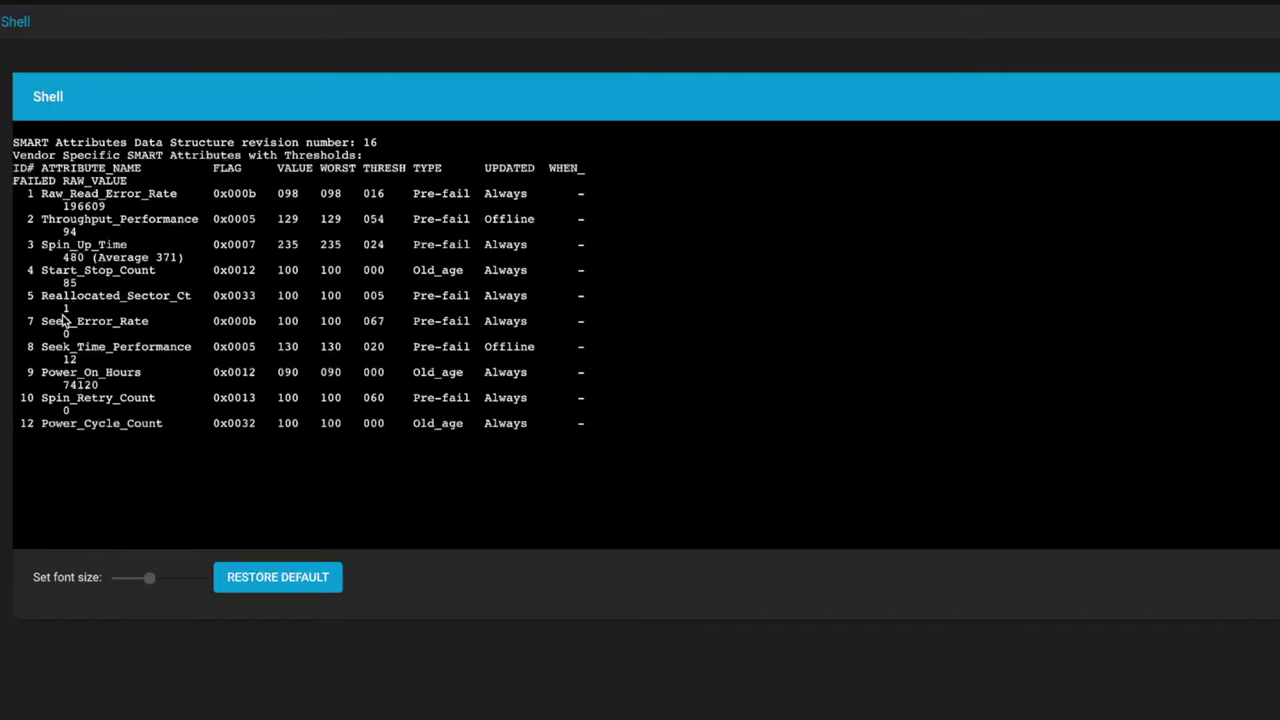
scroll(248, 345, "down", 1)
scroll(248, 345, "down", 5)
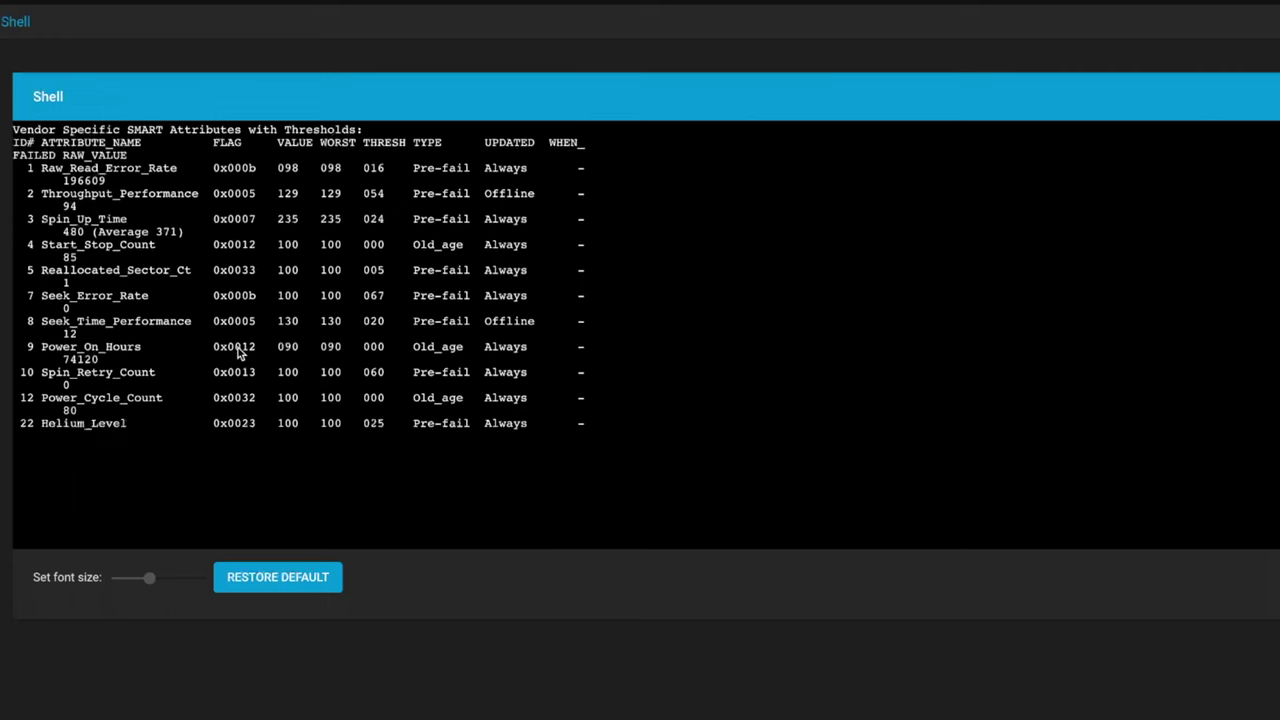
scroll(238, 352, "down", 2)
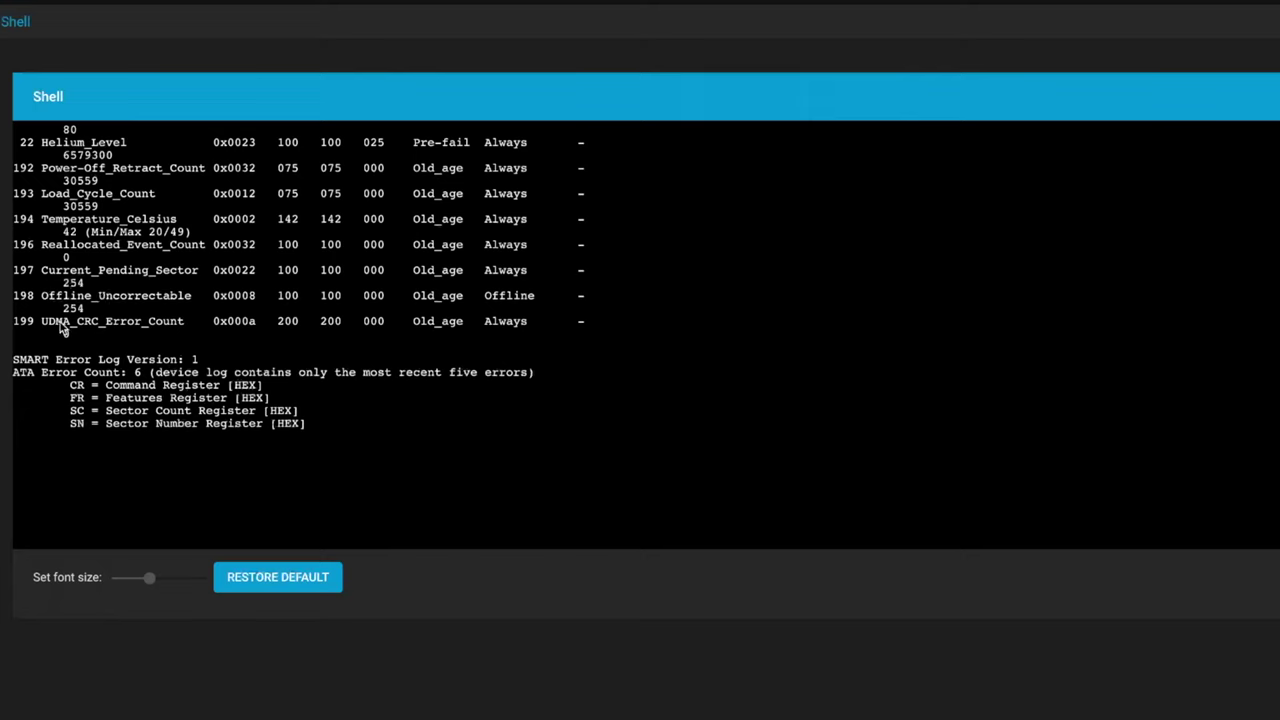
scroll(150, 300, "up", 2)
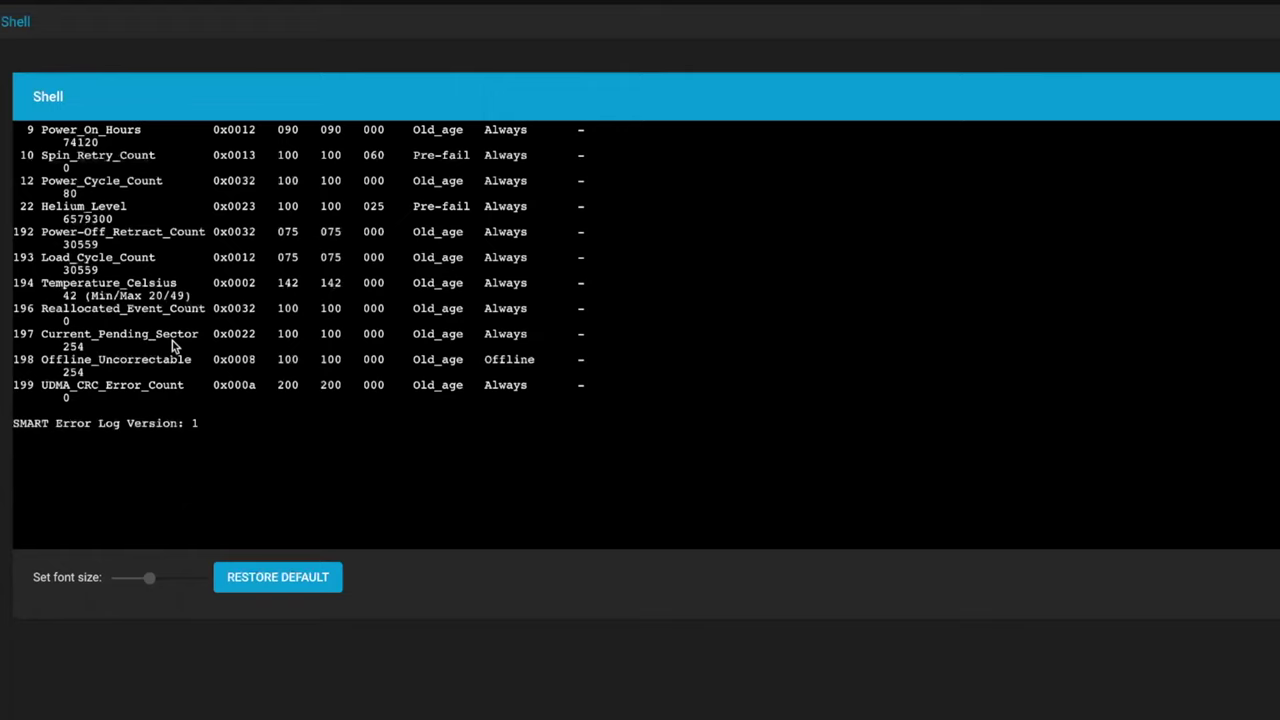
scroll(198, 324, "up", 3)
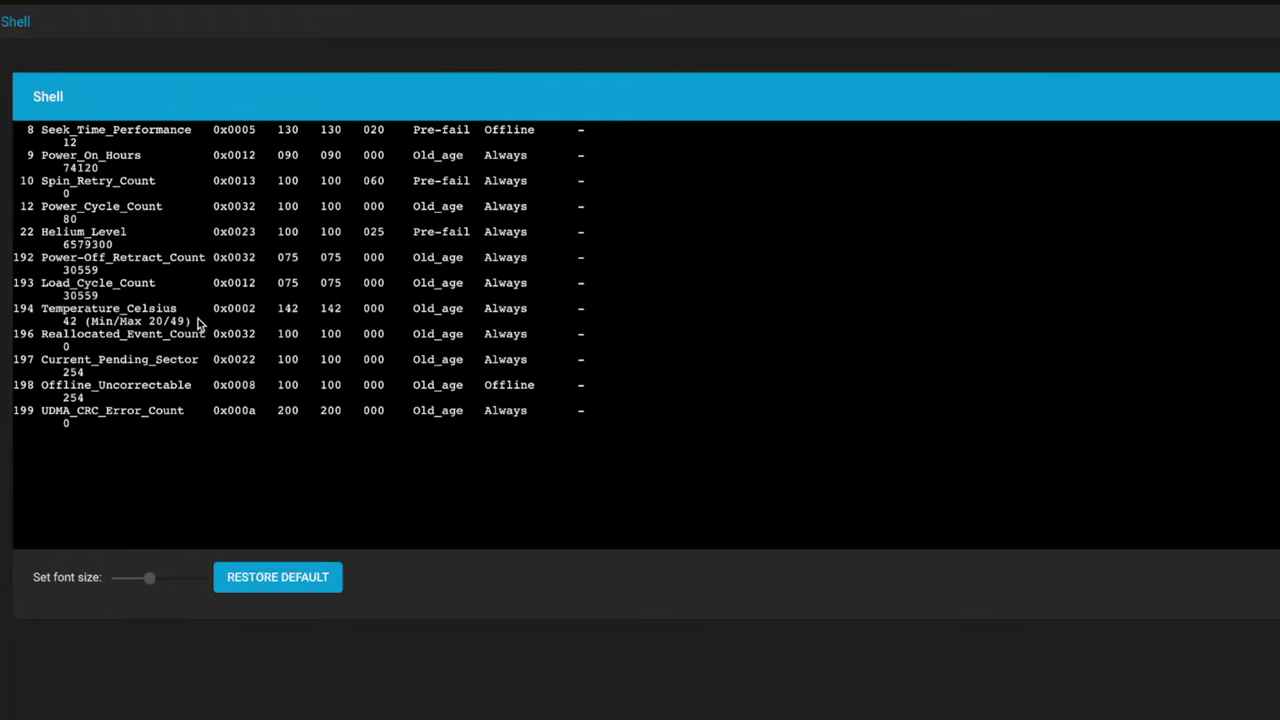
scroll(198, 324, "up", 3)
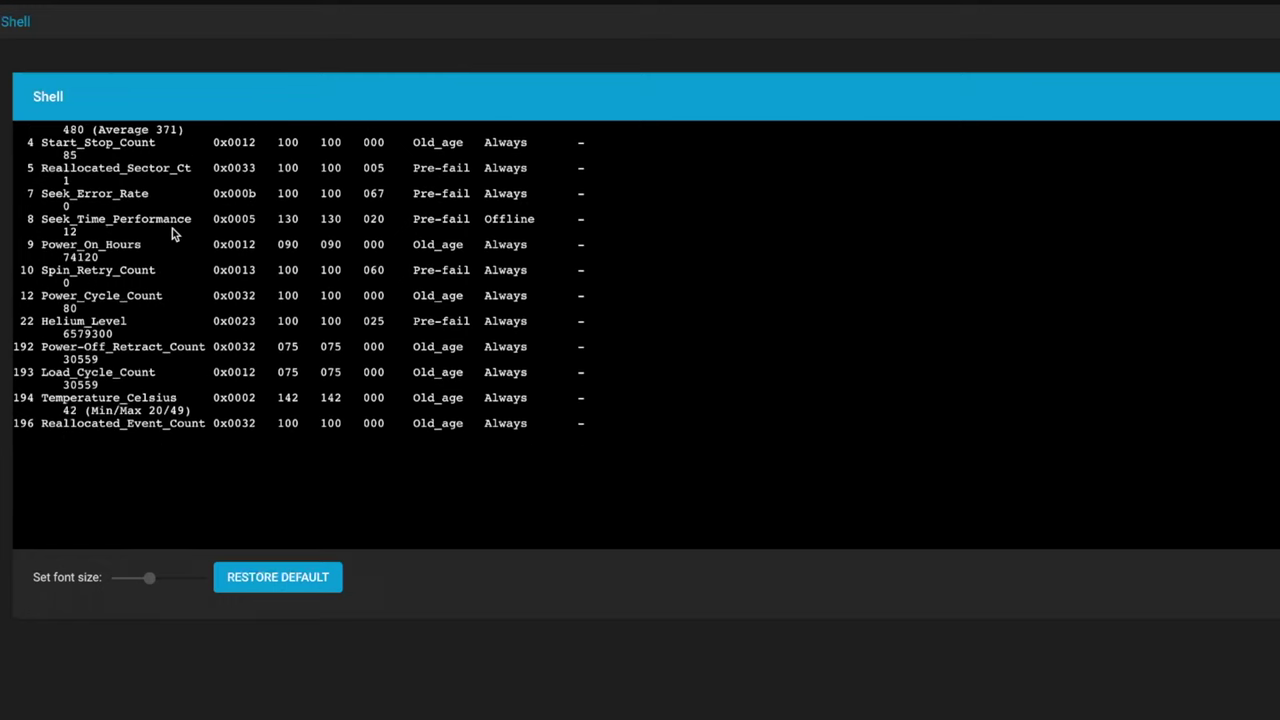
scroll(172, 232, "up", 1)
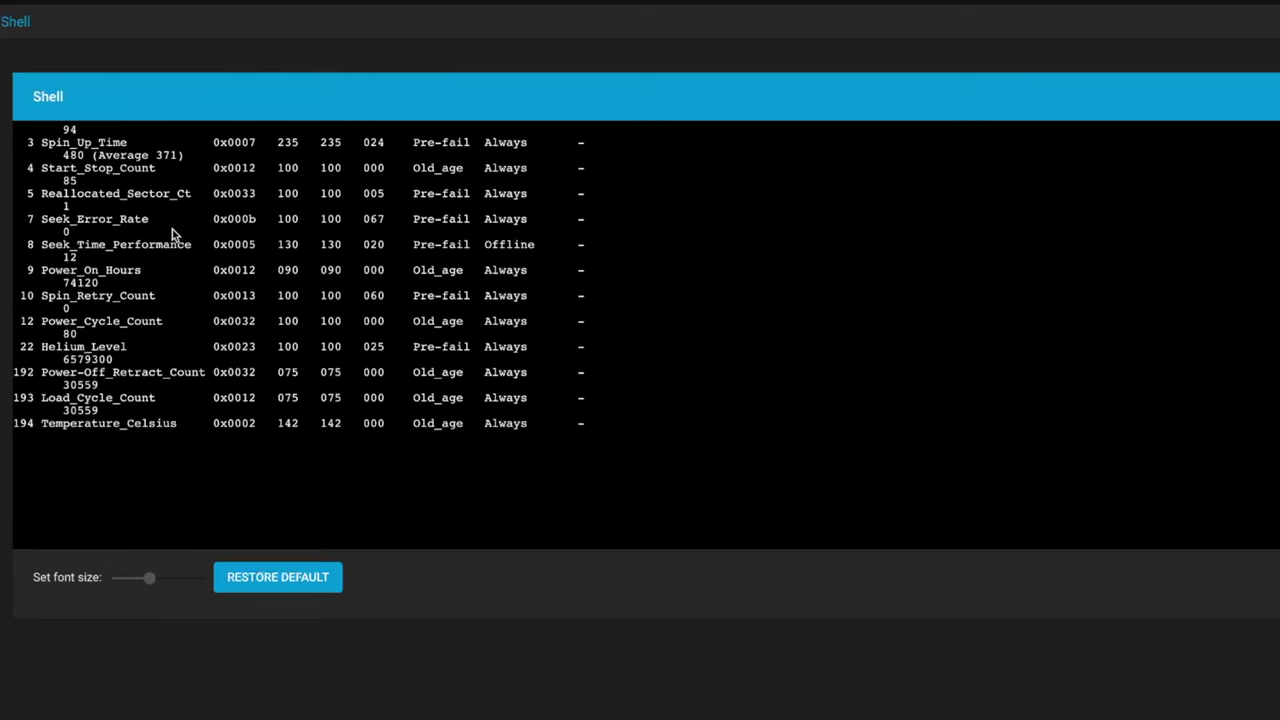
scroll(172, 232, "down", 2)
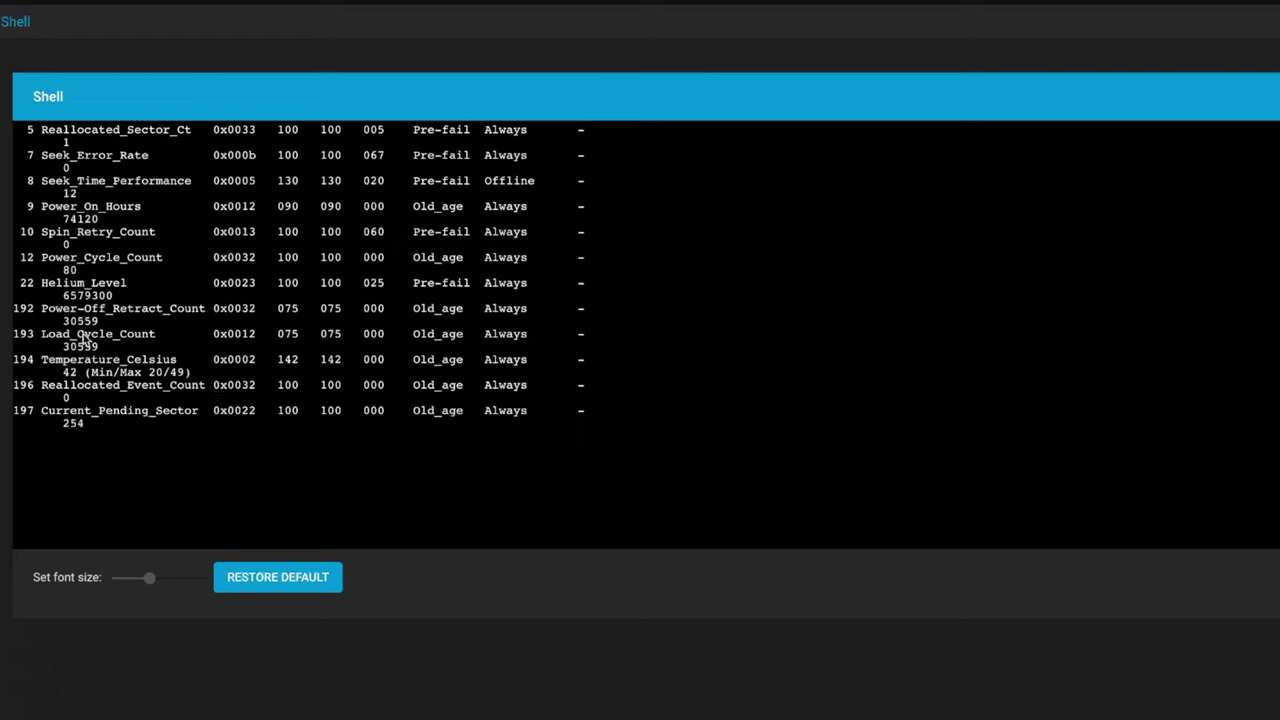
scroll(161, 400, "down", 4)
scroll(163, 403, "up", 5)
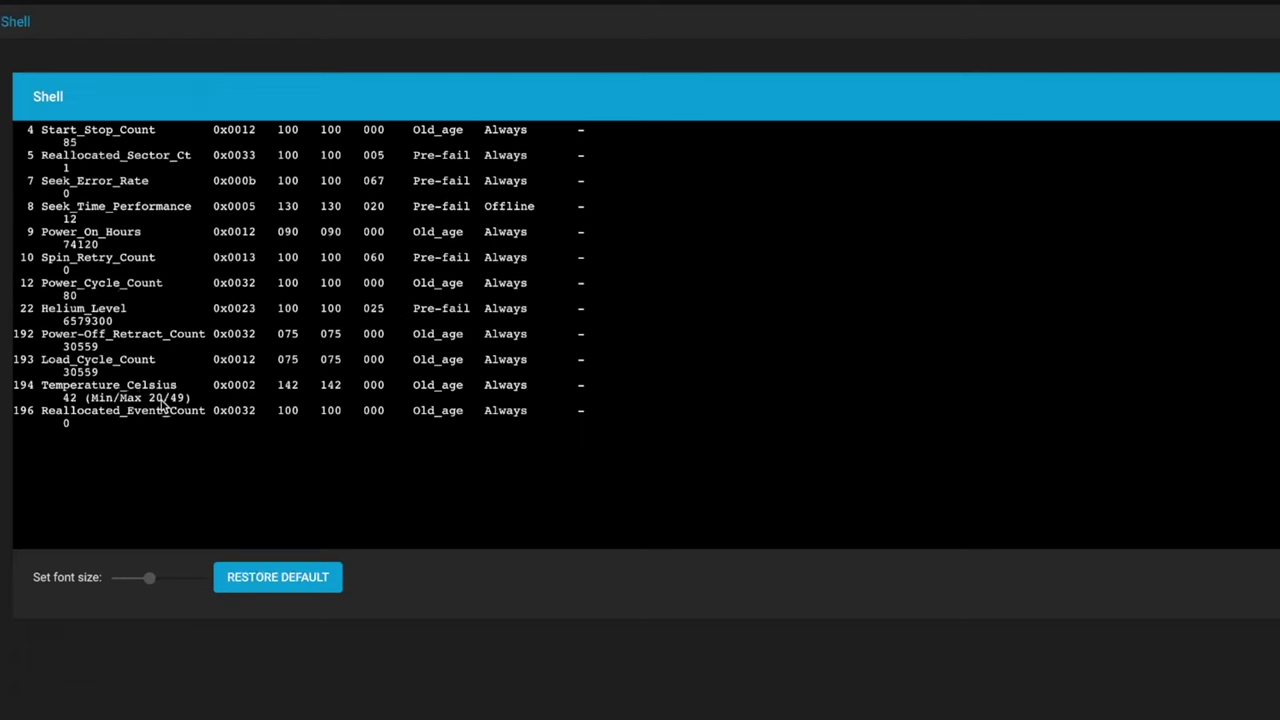
scroll(163, 403, "up", 3)
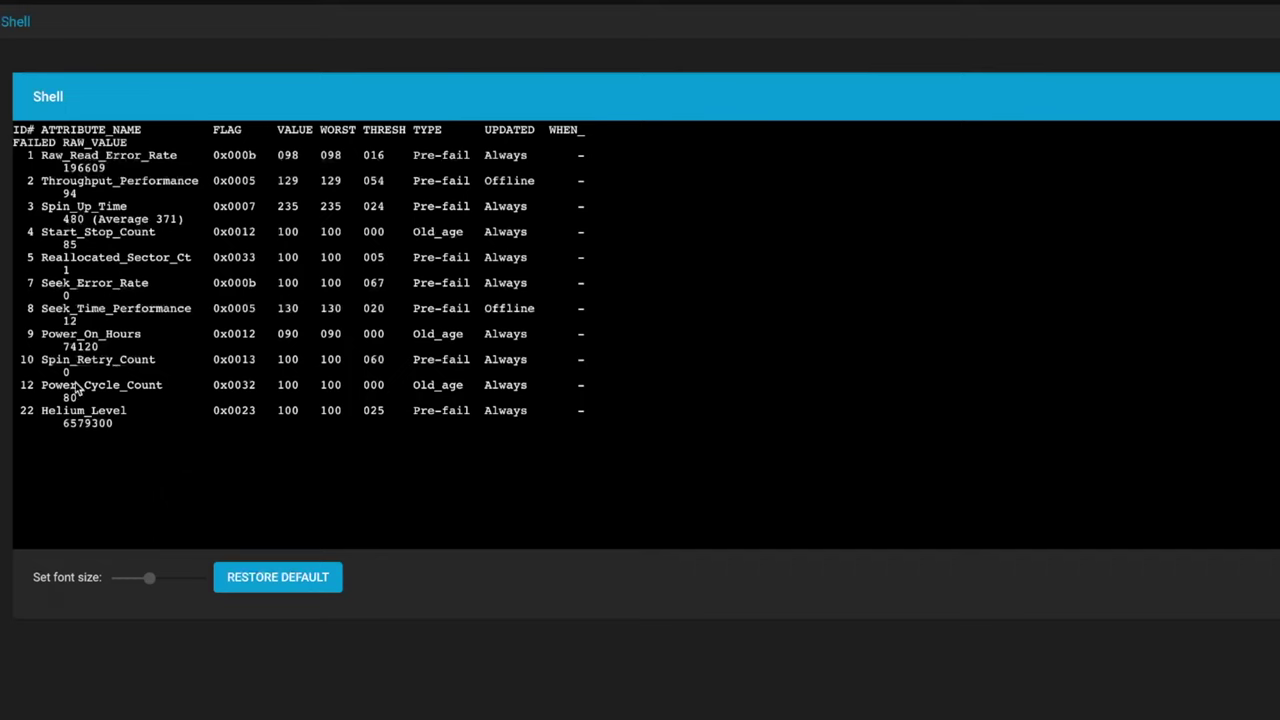
scroll(163, 372, "up", 3)
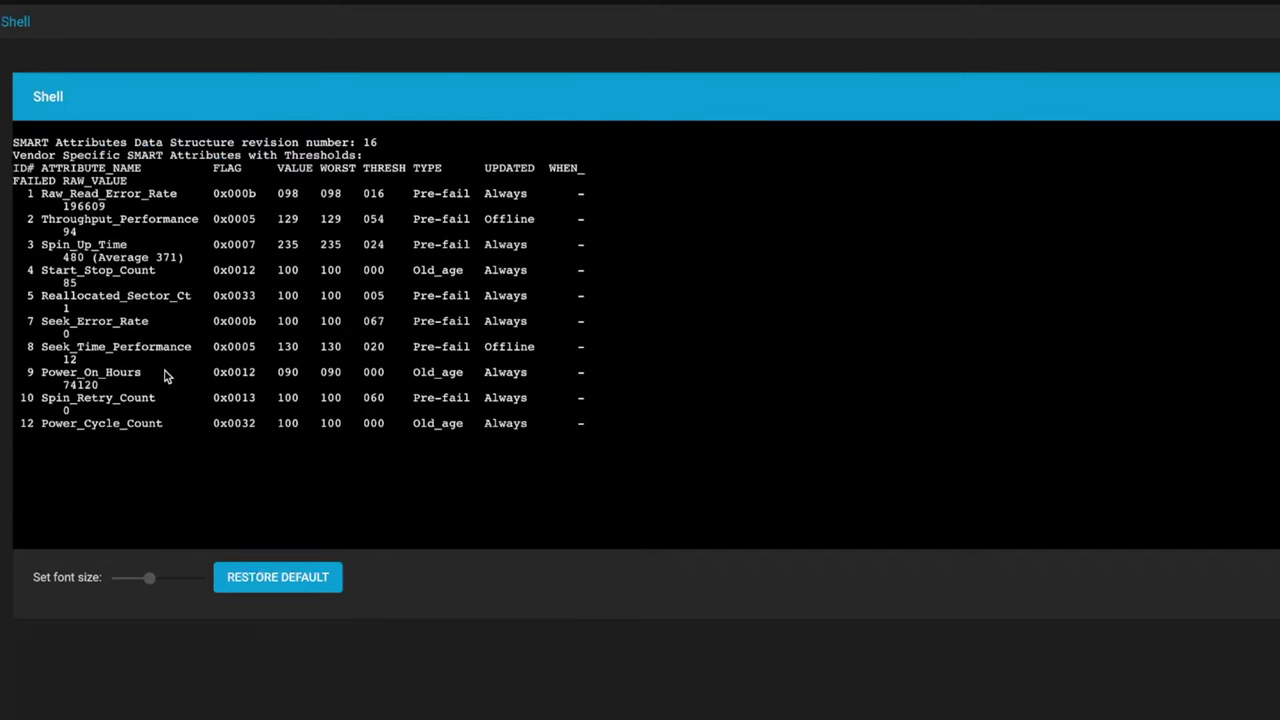
Check the SMART capabilities section above the attribute table, and return to the error log below it
scroll(166, 375, "down", 1)
scroll(166, 375, "up", 1)
scroll(166, 375, "up", 4)
scroll(166, 375, "up", 5)
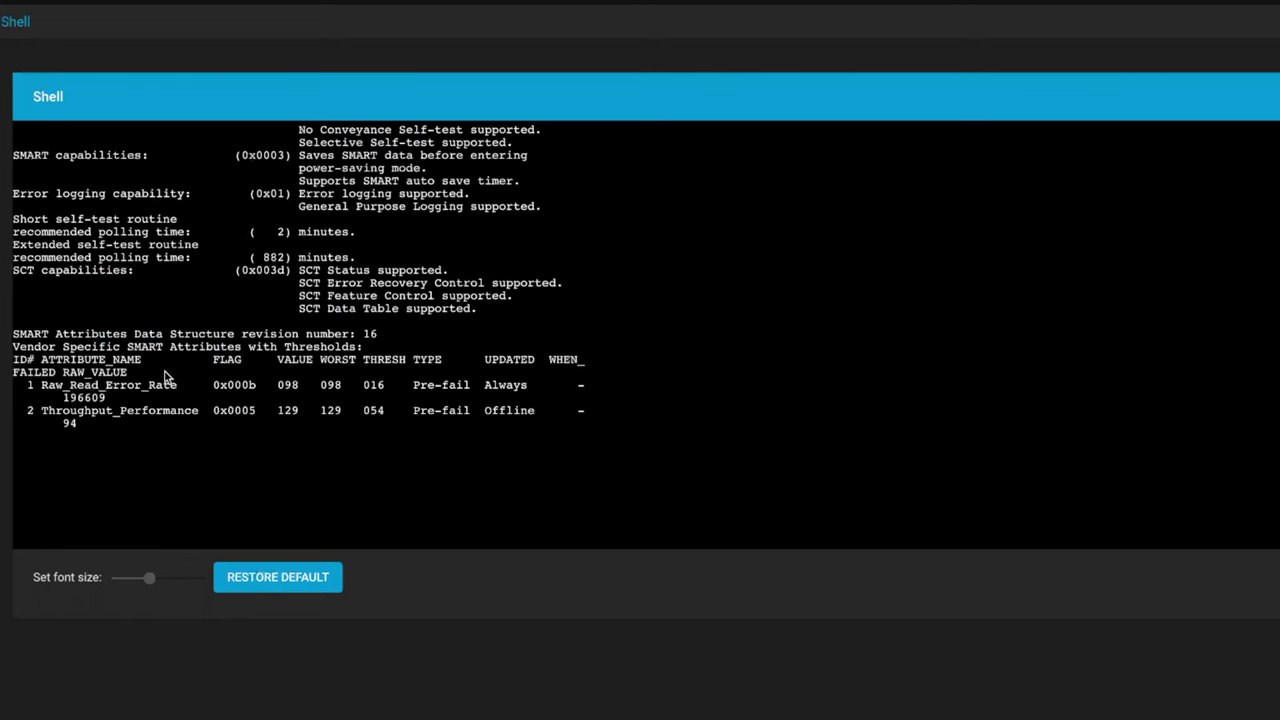
scroll(166, 375, "up", 1)
scroll(166, 375, "down", 10)
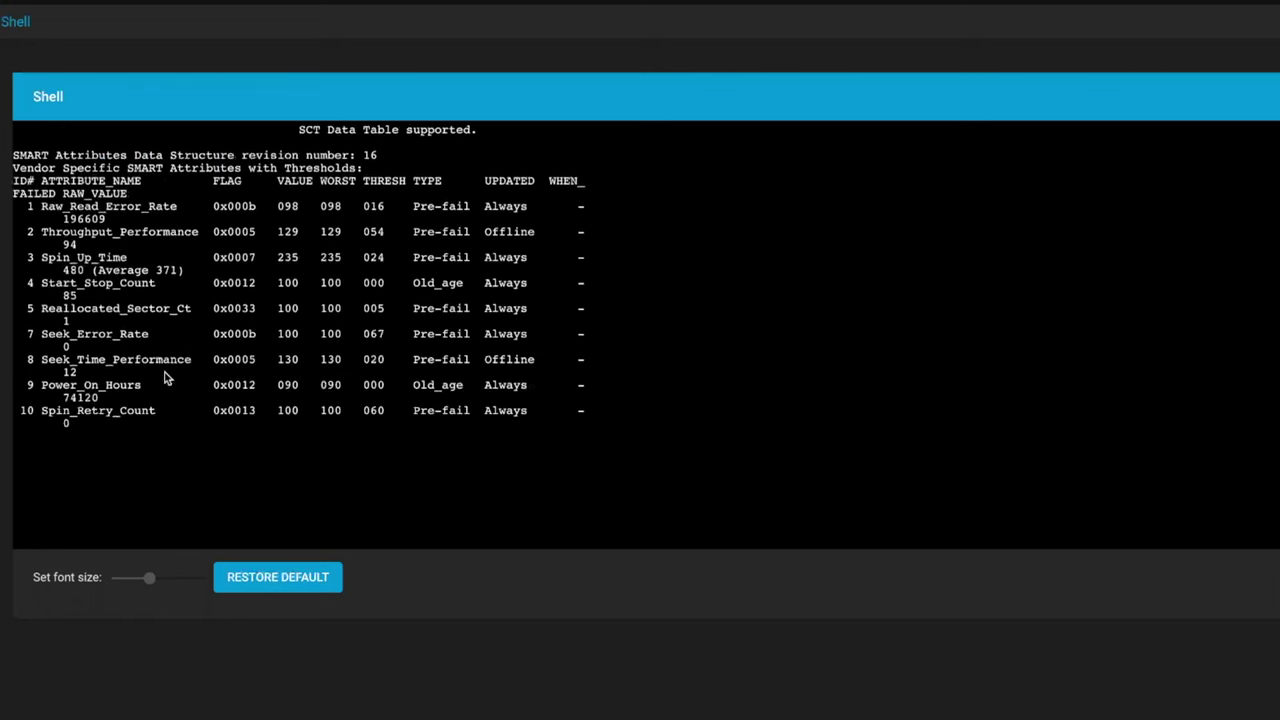
scroll(193, 353, "down", 8)
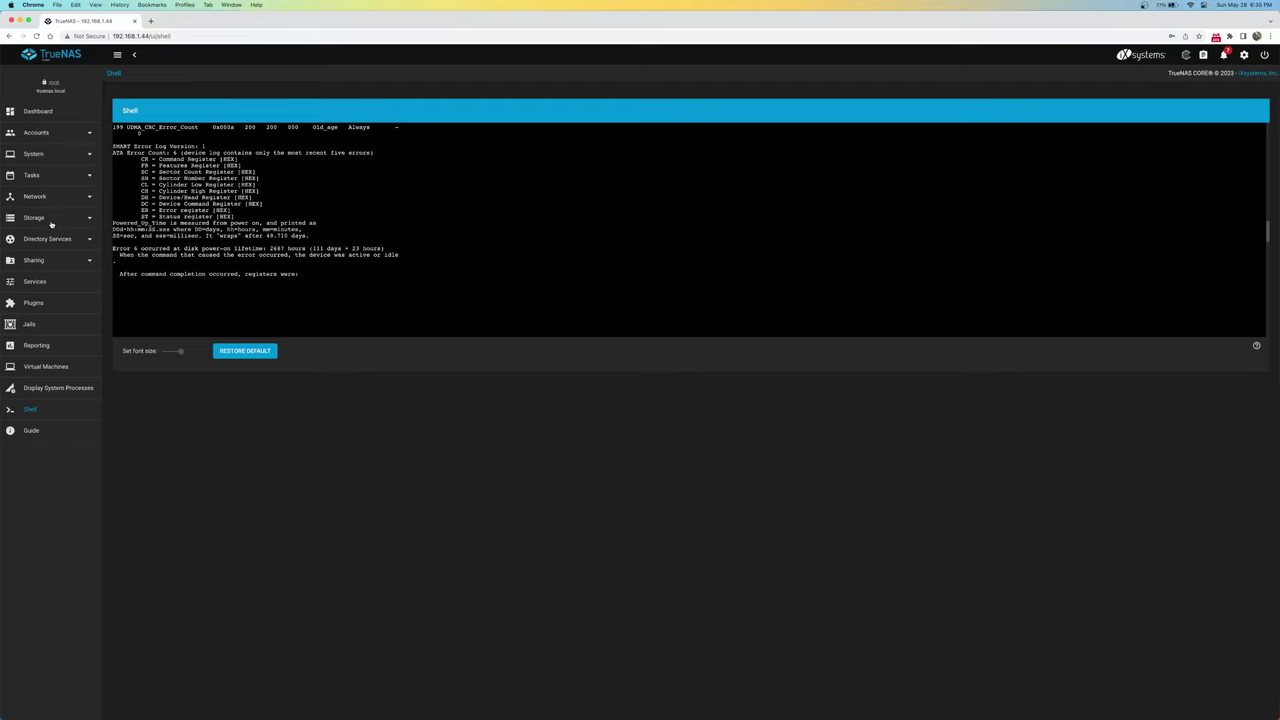
Open the storage disk list, capture a screenshot of the table, and highlight the serial number of ada4
left_click(49, 220)
left_click(50, 301)
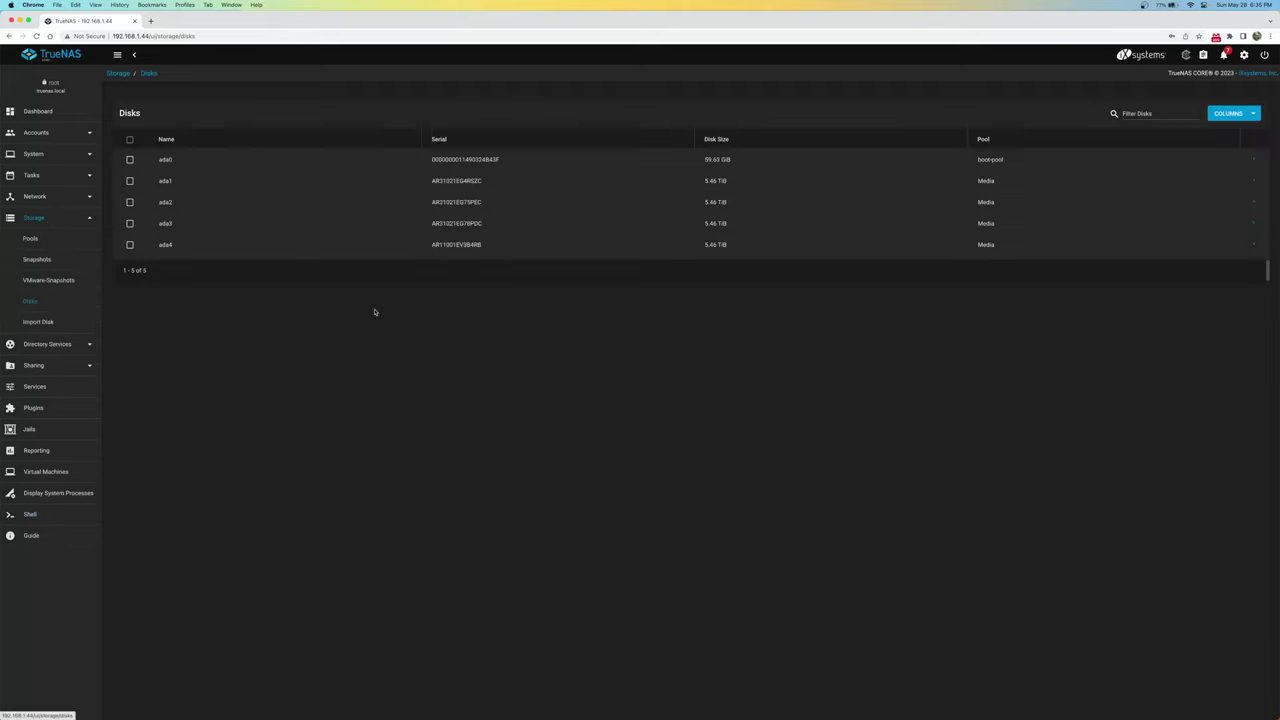
left_click_drag(522, 263, 516, 263)
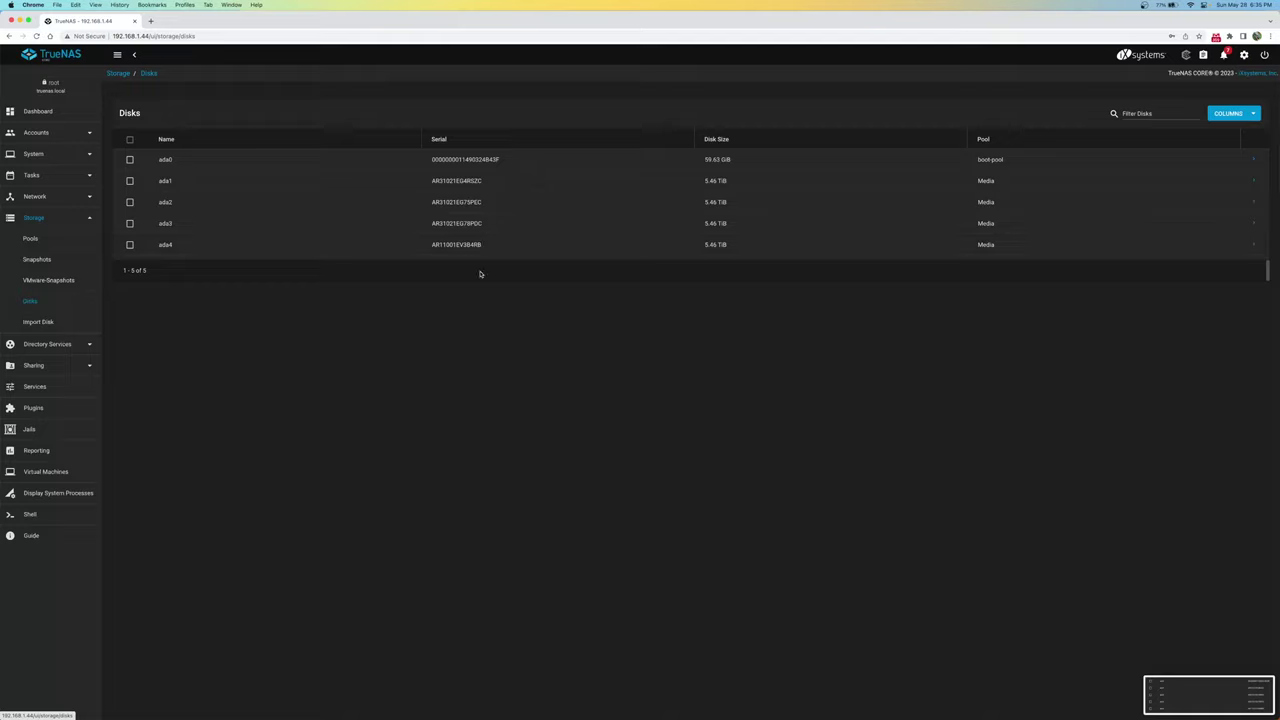
left_click_drag(424, 247, 483, 247)
left_click(487, 333)
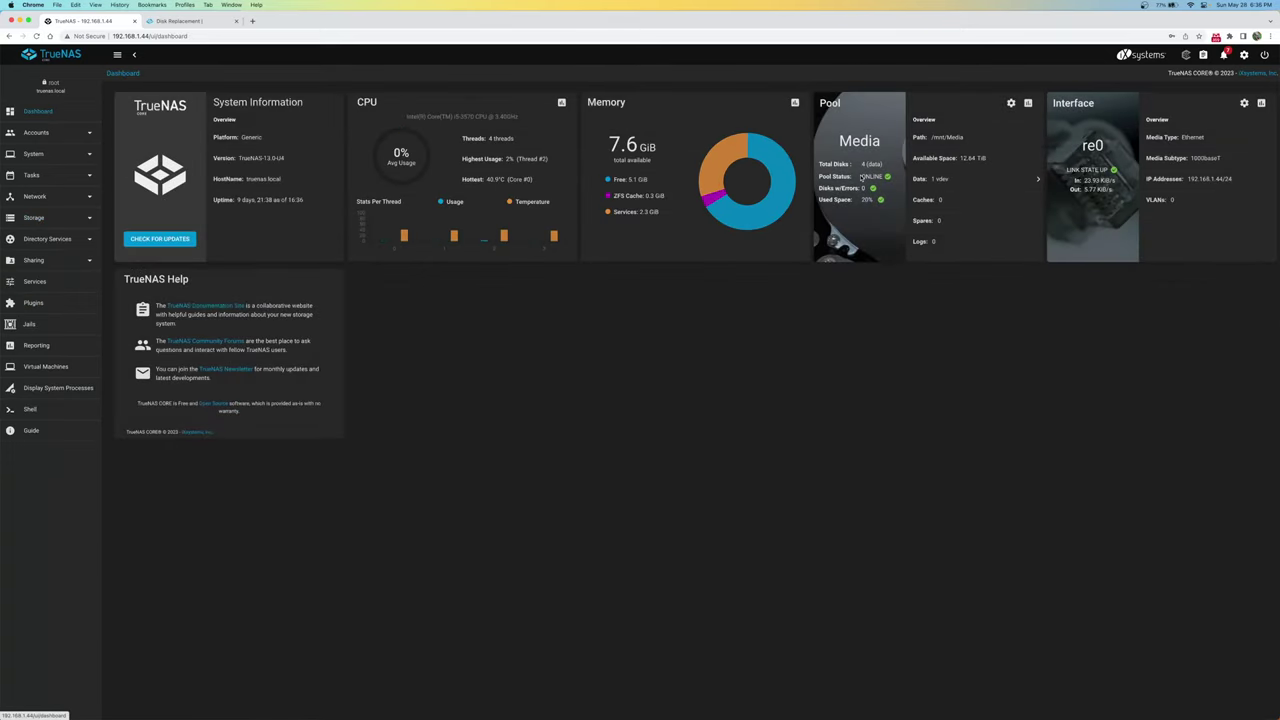
Check the Media pool's status on the dashboard and review the system alerts again
left_click_drag(864, 176, 803, 212)
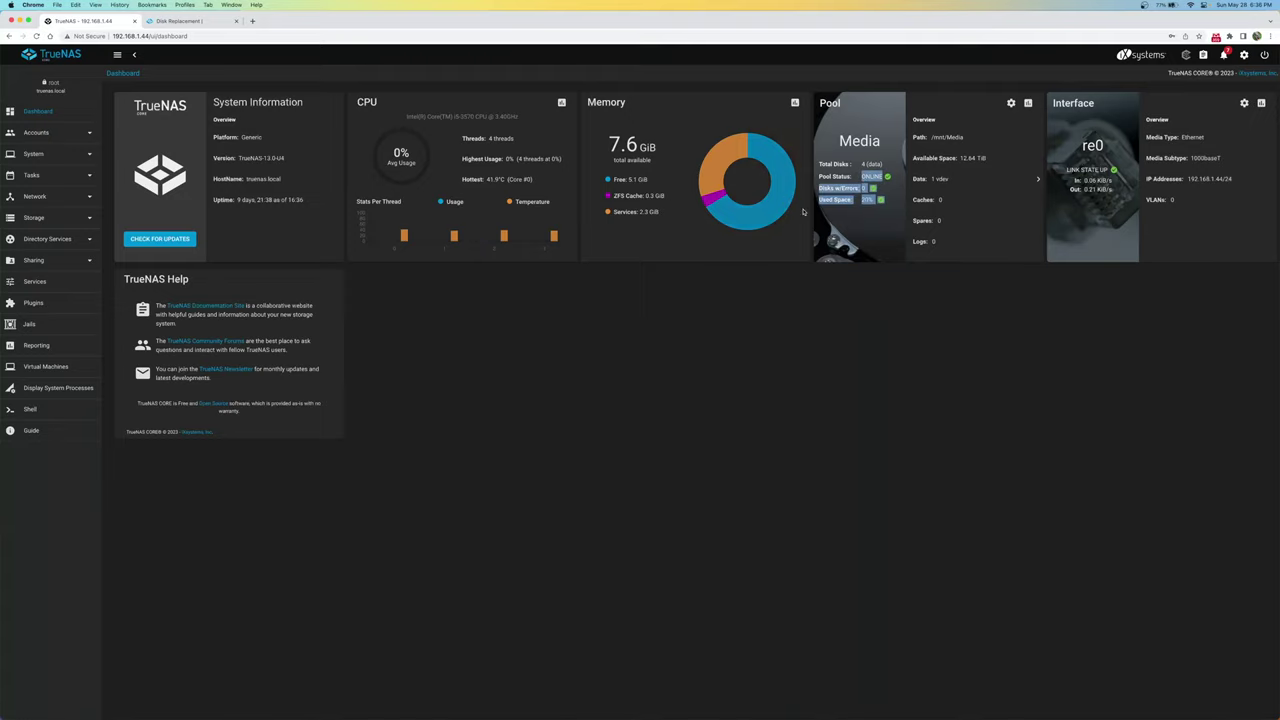
left_click(851, 308)
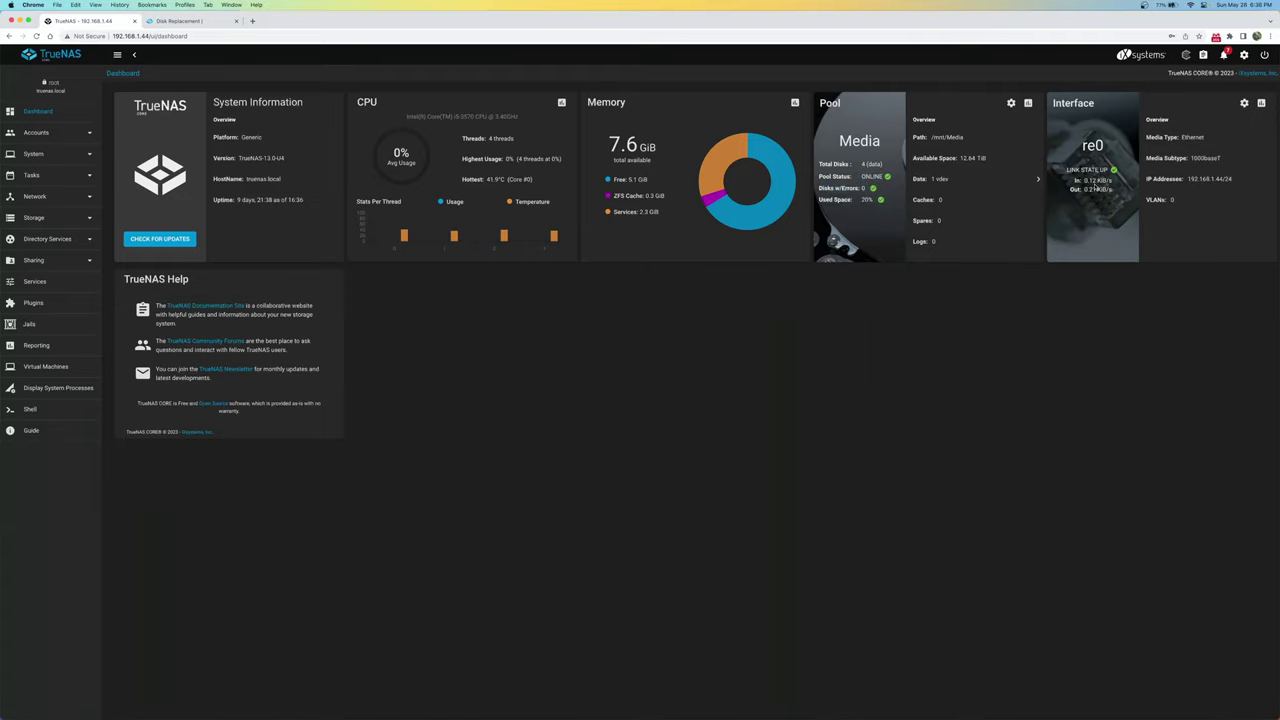
left_click(1222, 56)
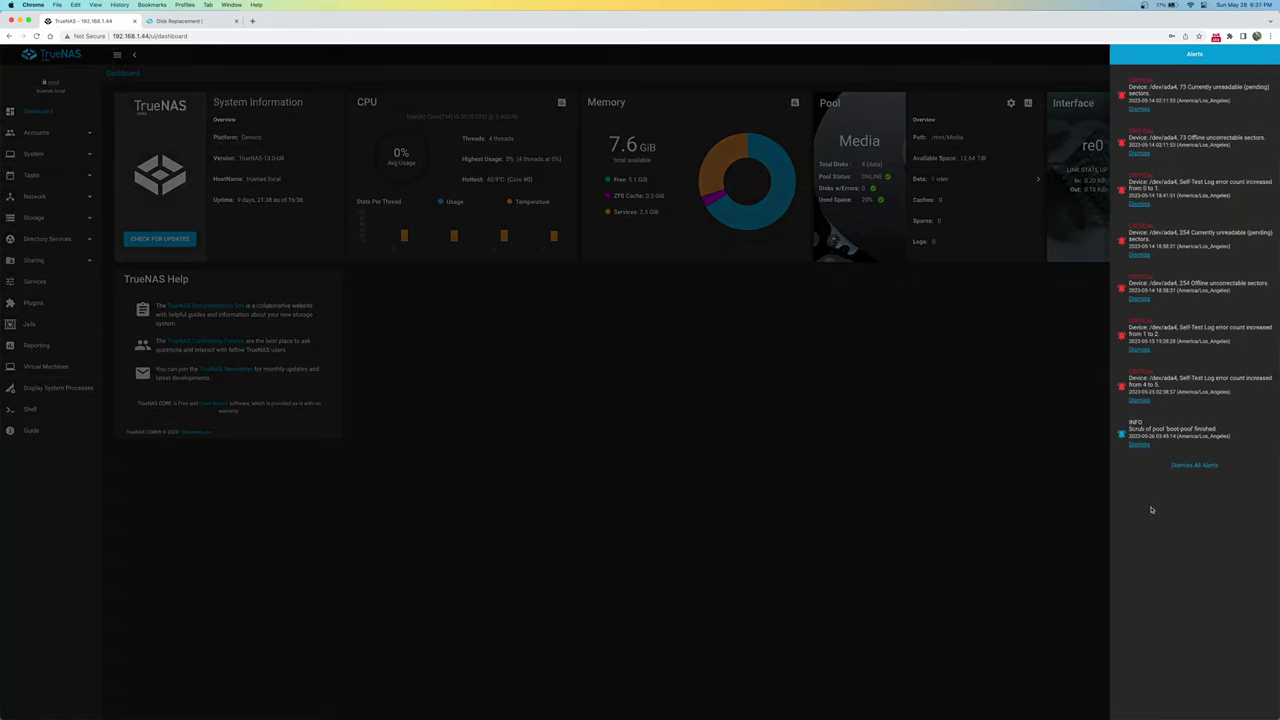
left_click(951, 334)
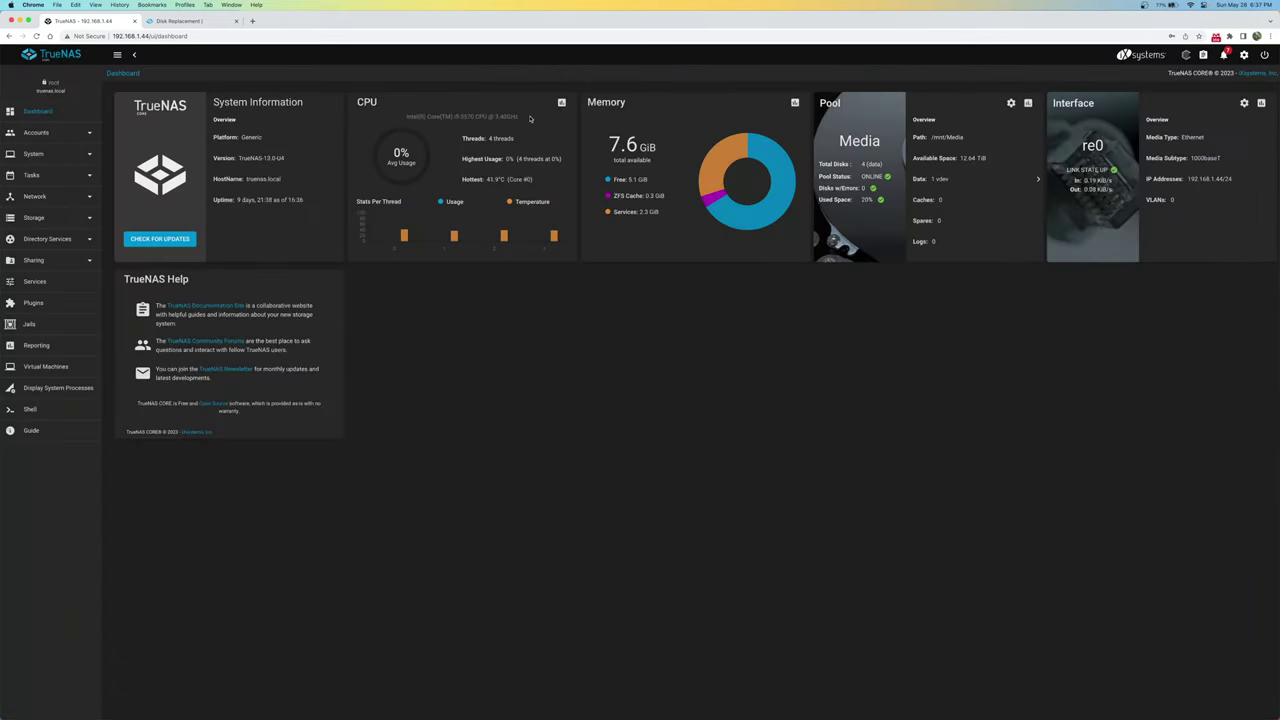
Read the disk replacement guide's instructions for taking a failed disk offline
left_click(182, 21)
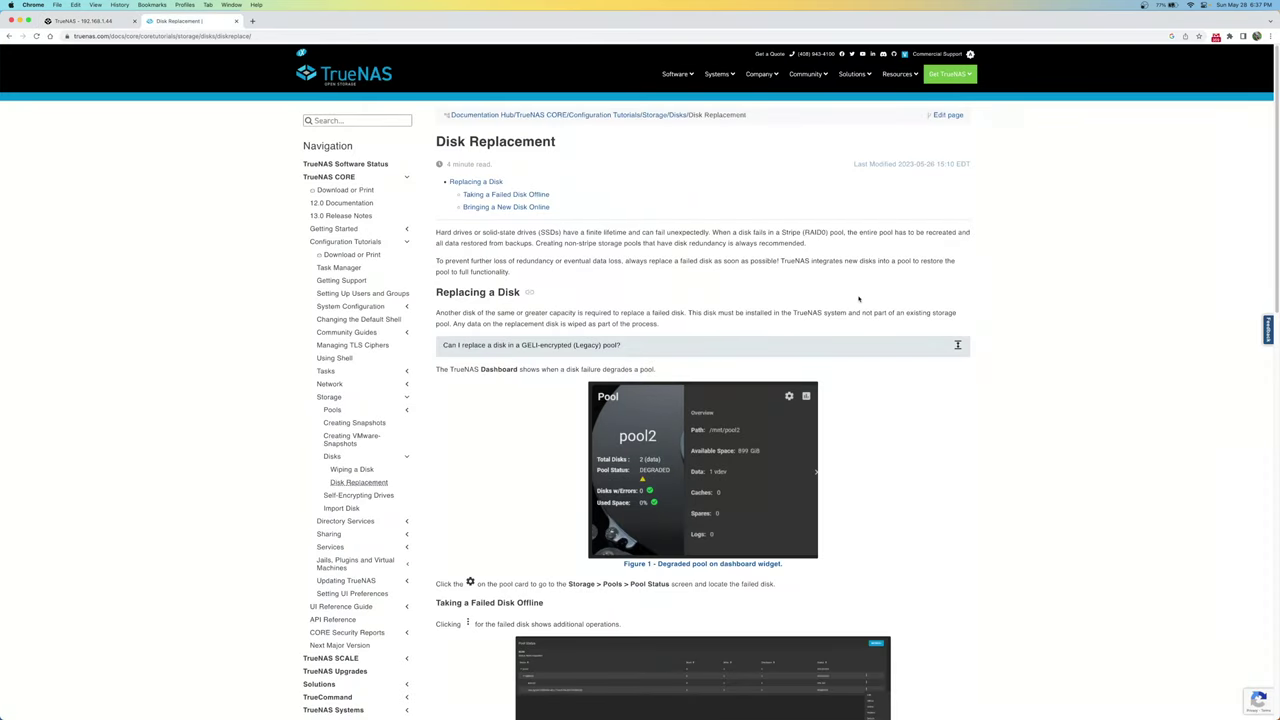
scroll(858, 299, "down", 2)
scroll(858, 299, "down", 2)
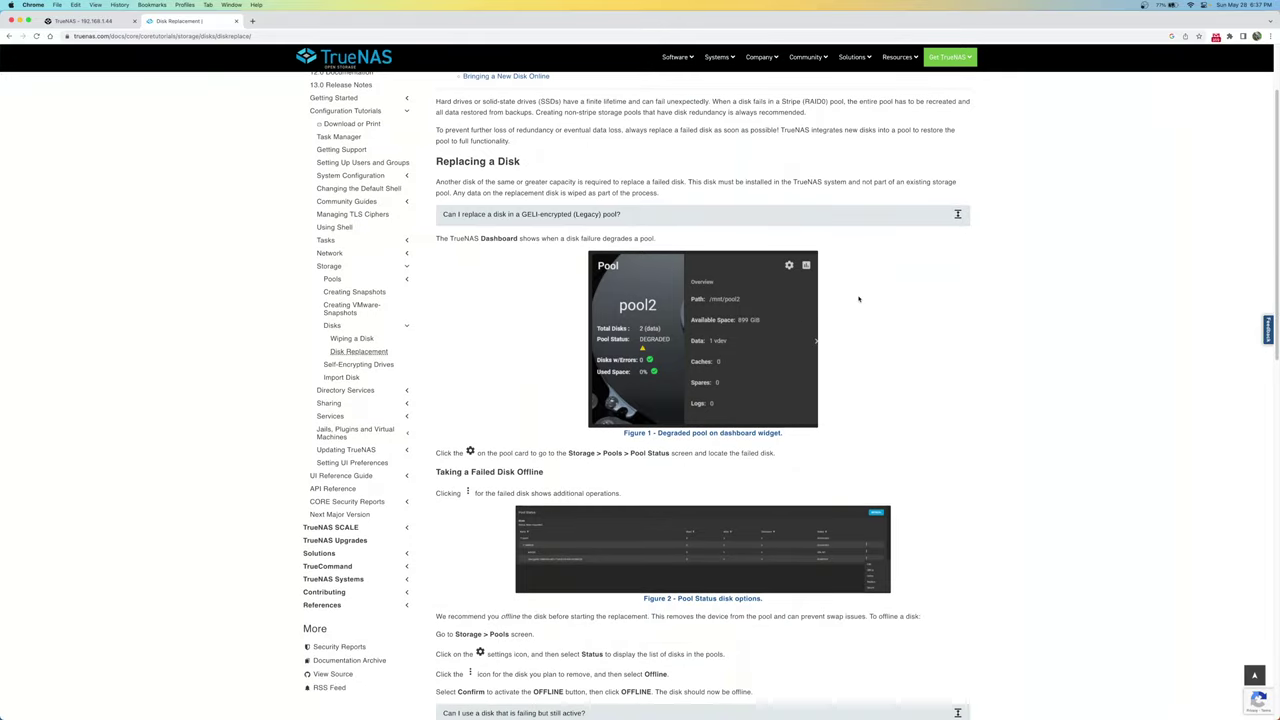
scroll(858, 299, "down", 4)
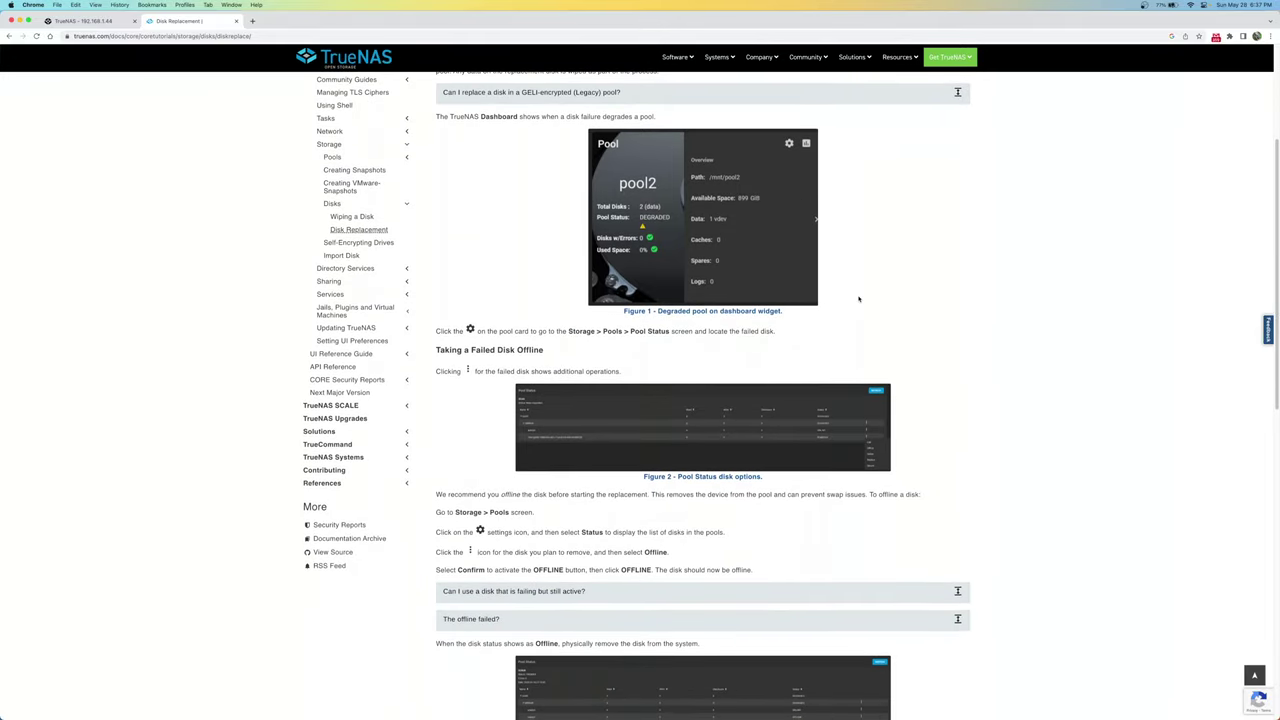
scroll(858, 299, "down", 2)
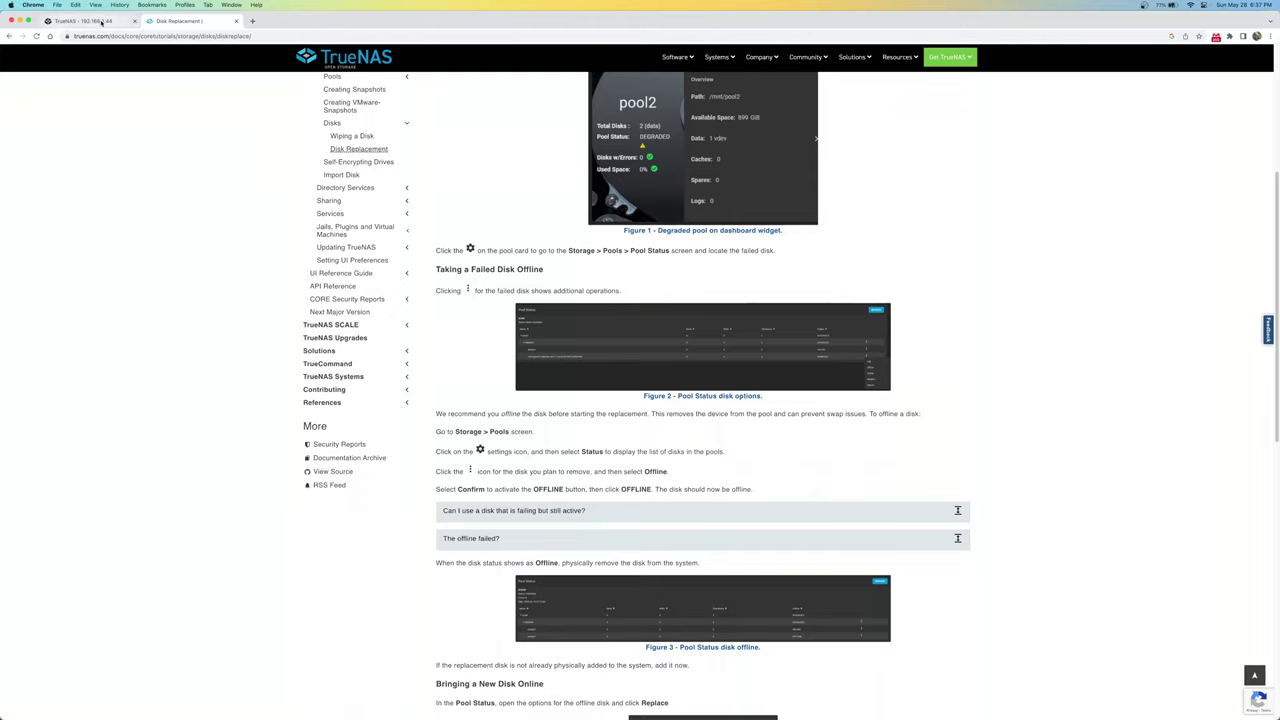
Return to the TrueNAS web interface and open the status page of the Media storage pool
left_click(74, 21)
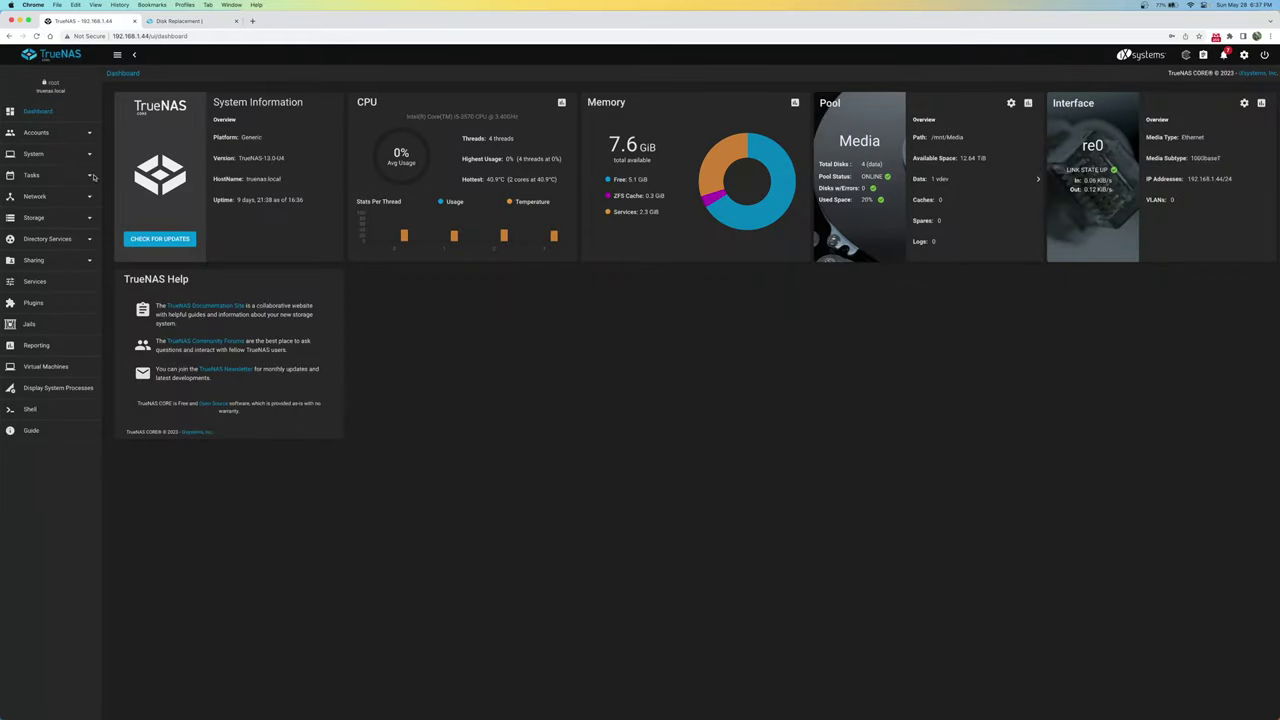
left_click(51, 217)
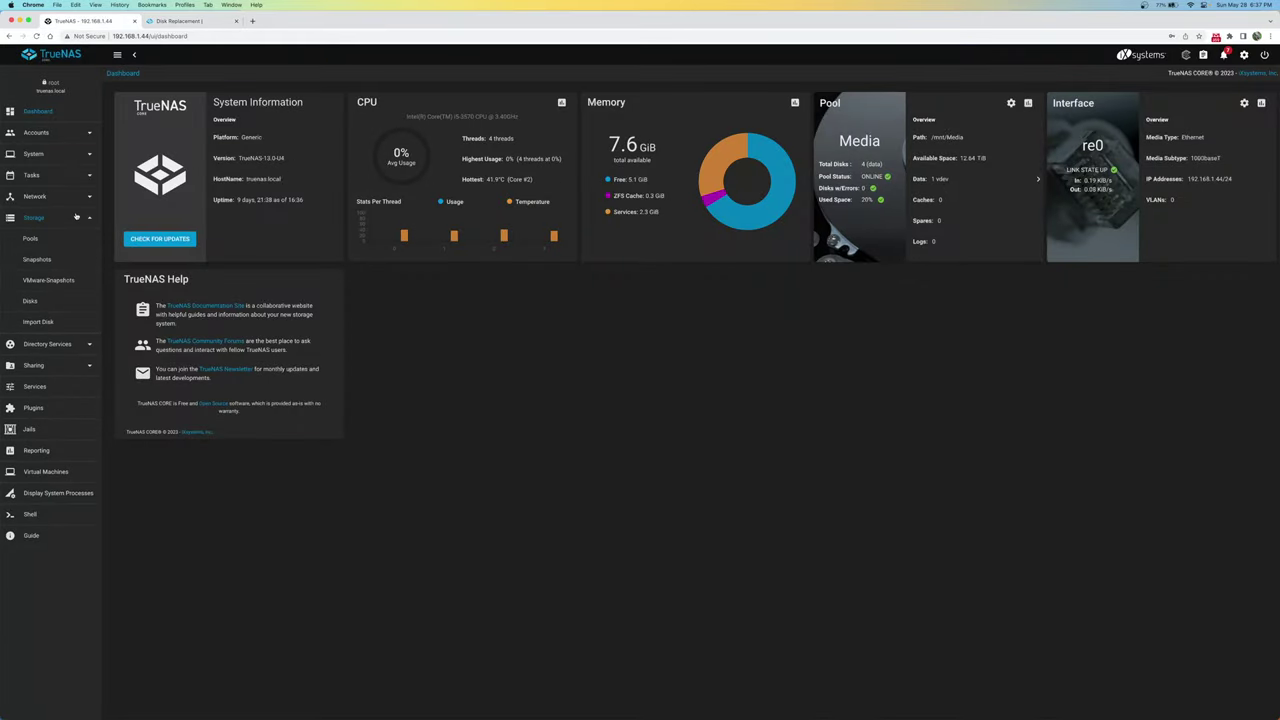
left_click(56, 243)
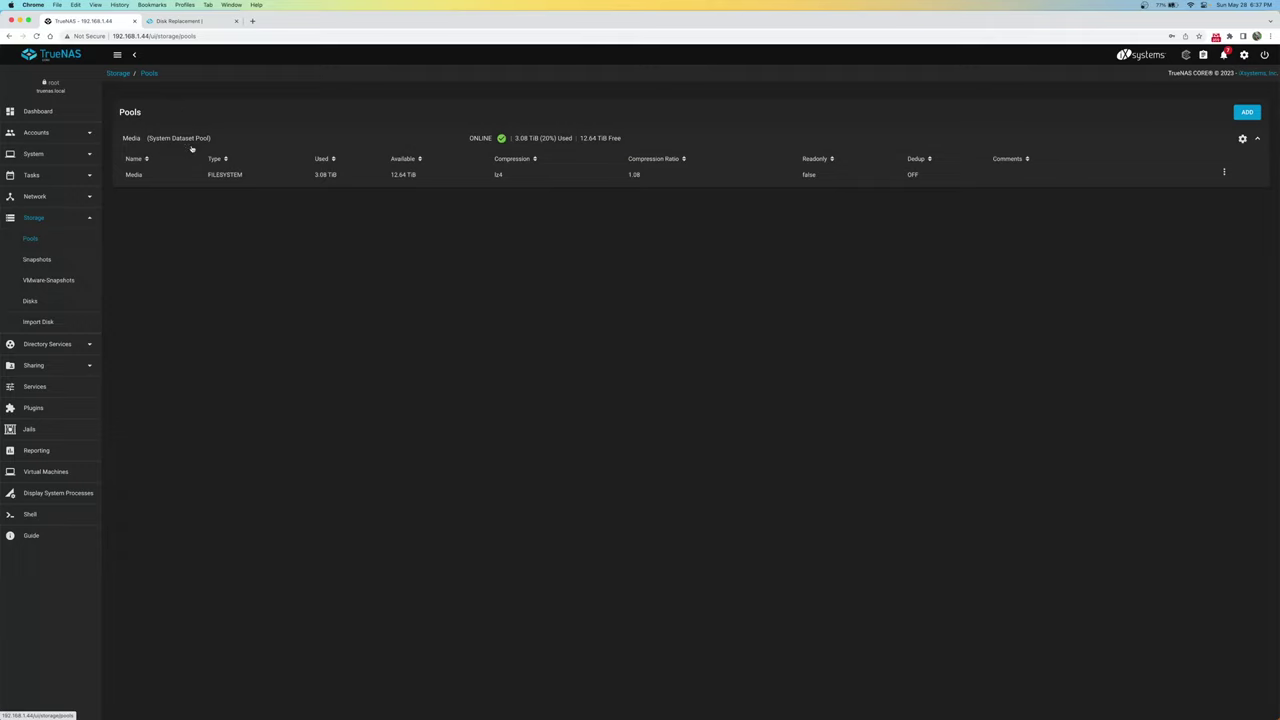
left_click(421, 172)
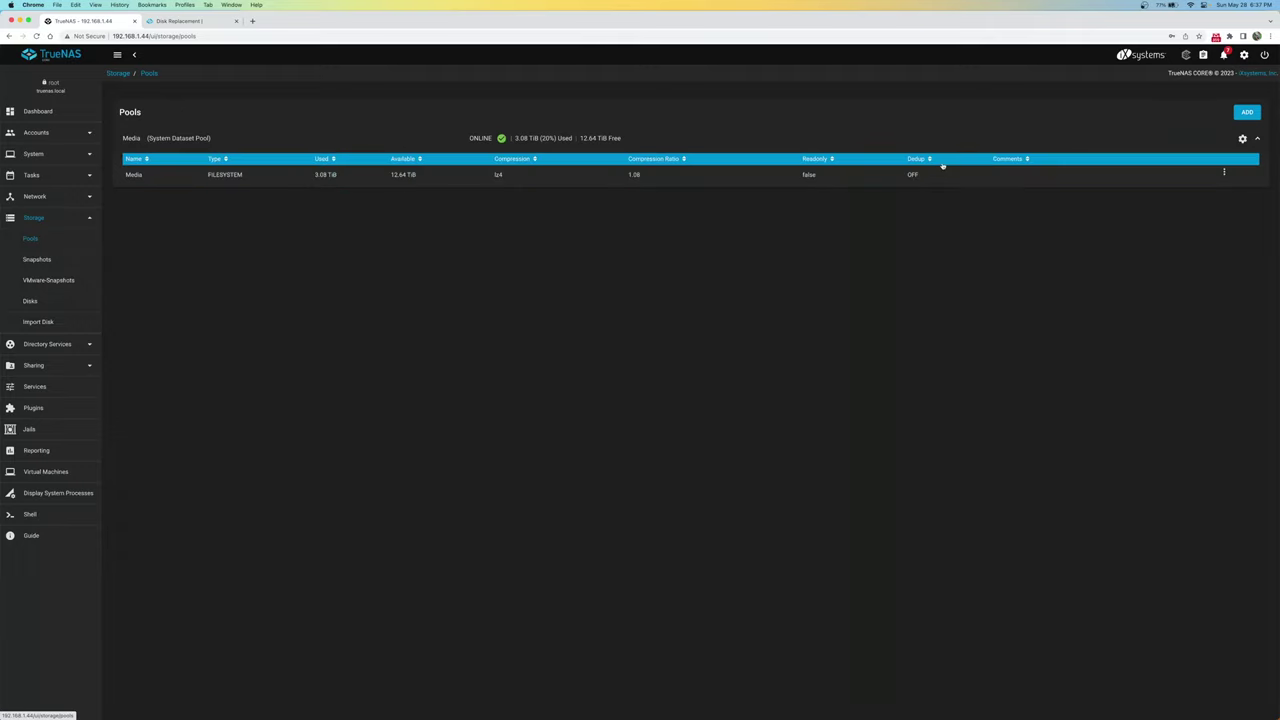
left_click(1242, 138)
left_click(1200, 224)
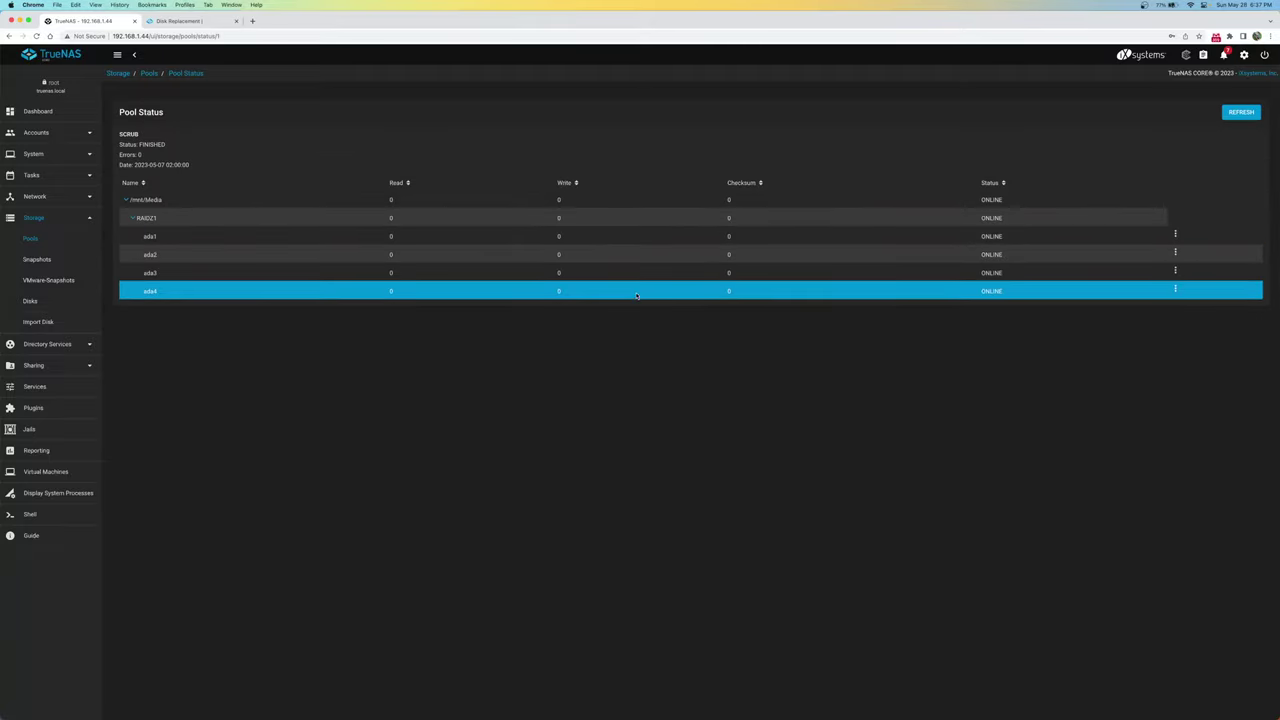
Take disk ada4 of the Media pool offline and confirm the operation
left_click(1176, 290)
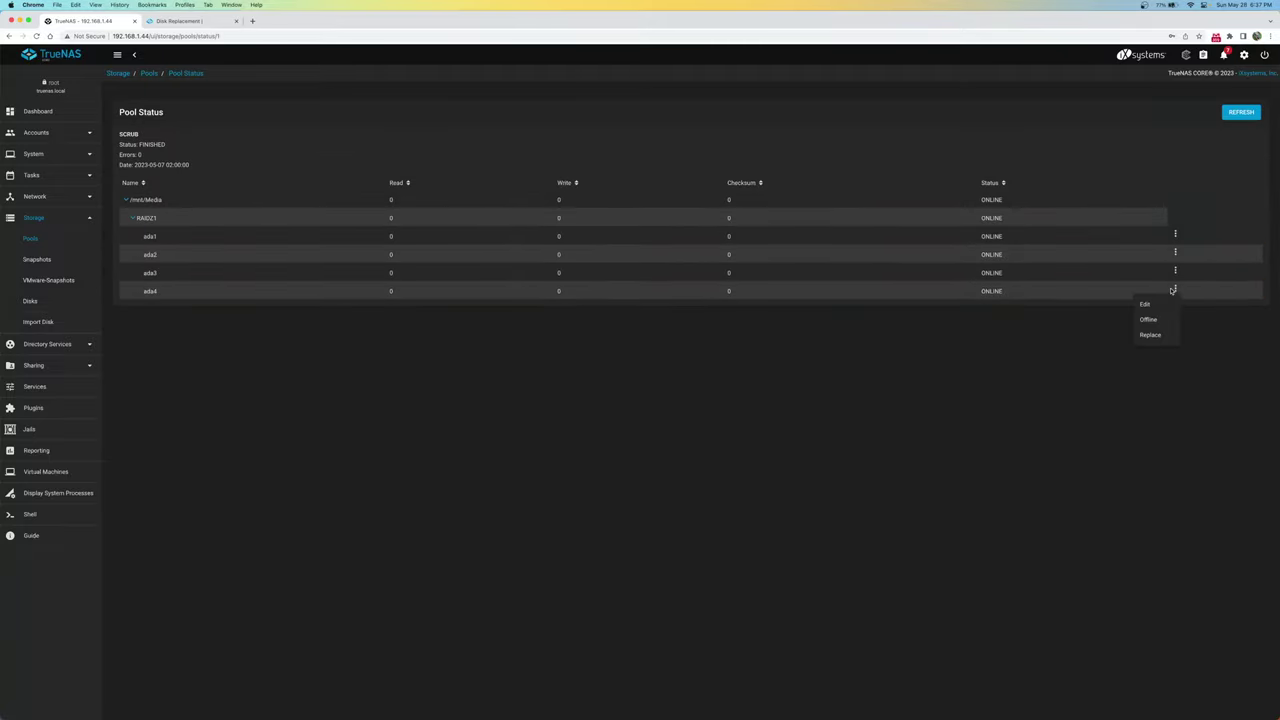
left_click(1150, 319)
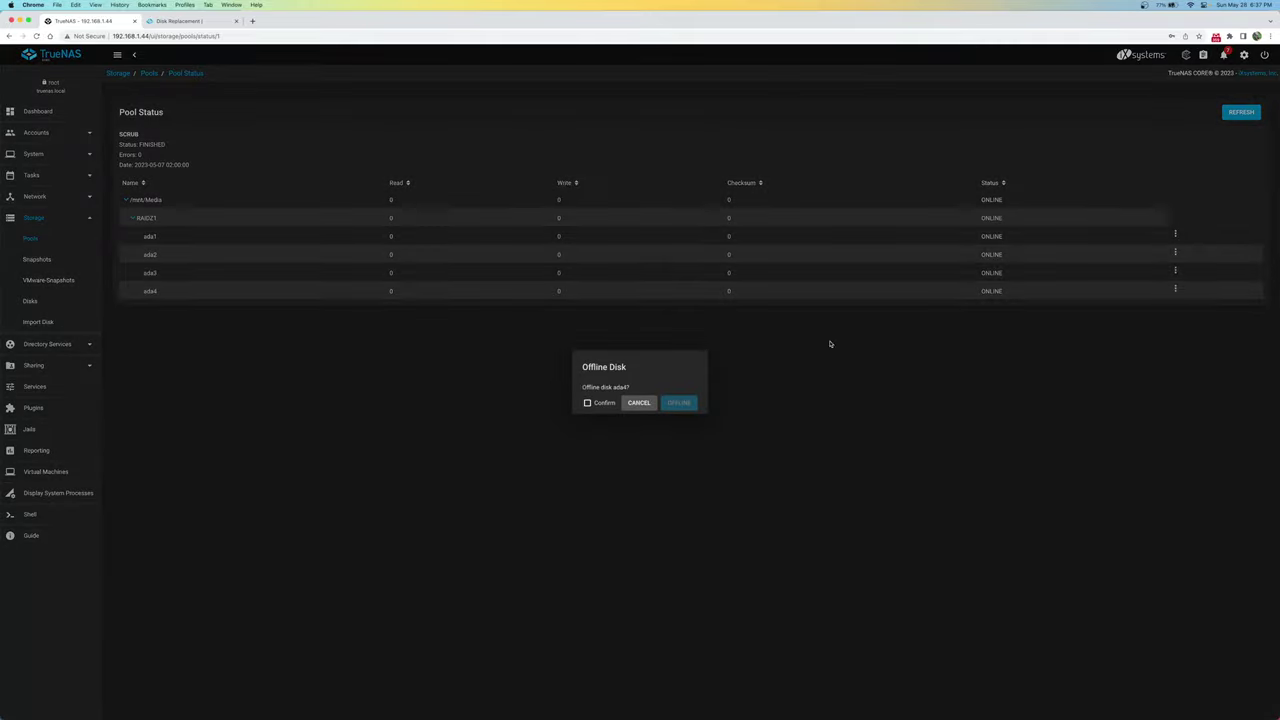
left_click(587, 403)
left_click(679, 402)
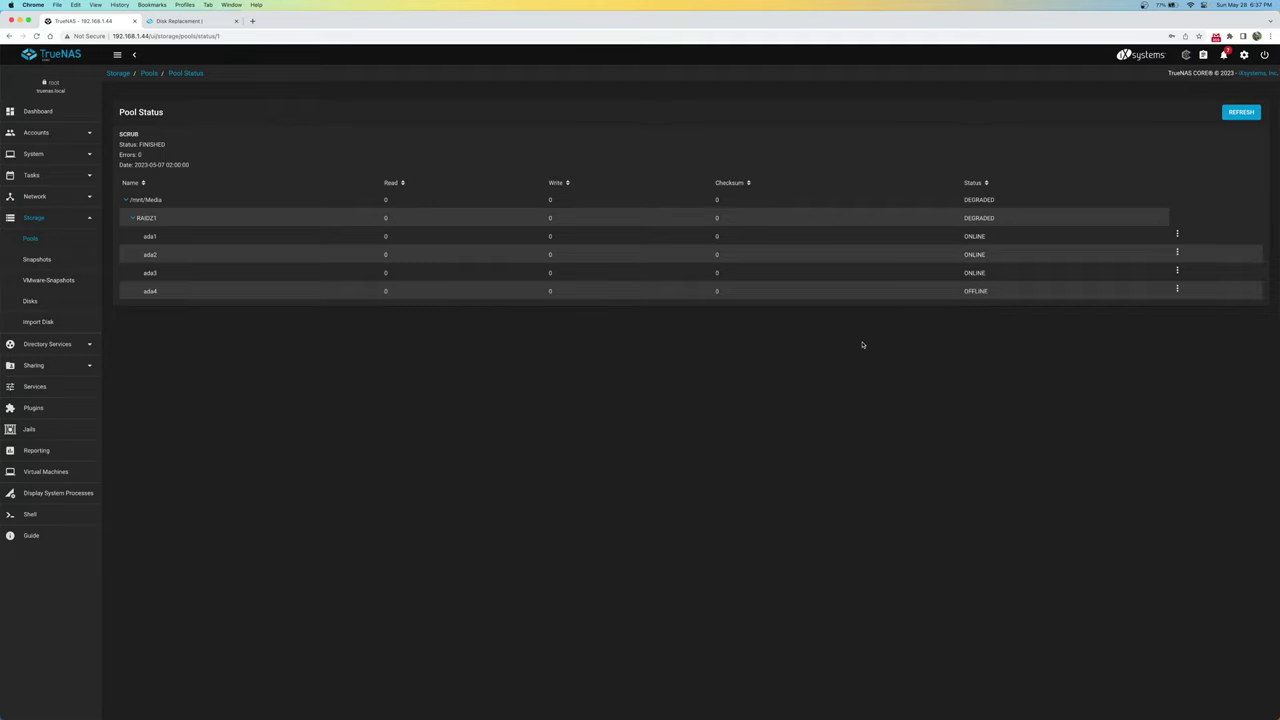
Compare the status of the RAIDZ1 group and its member disks in the Media pool
left_click(588, 222)
left_click(380, 236)
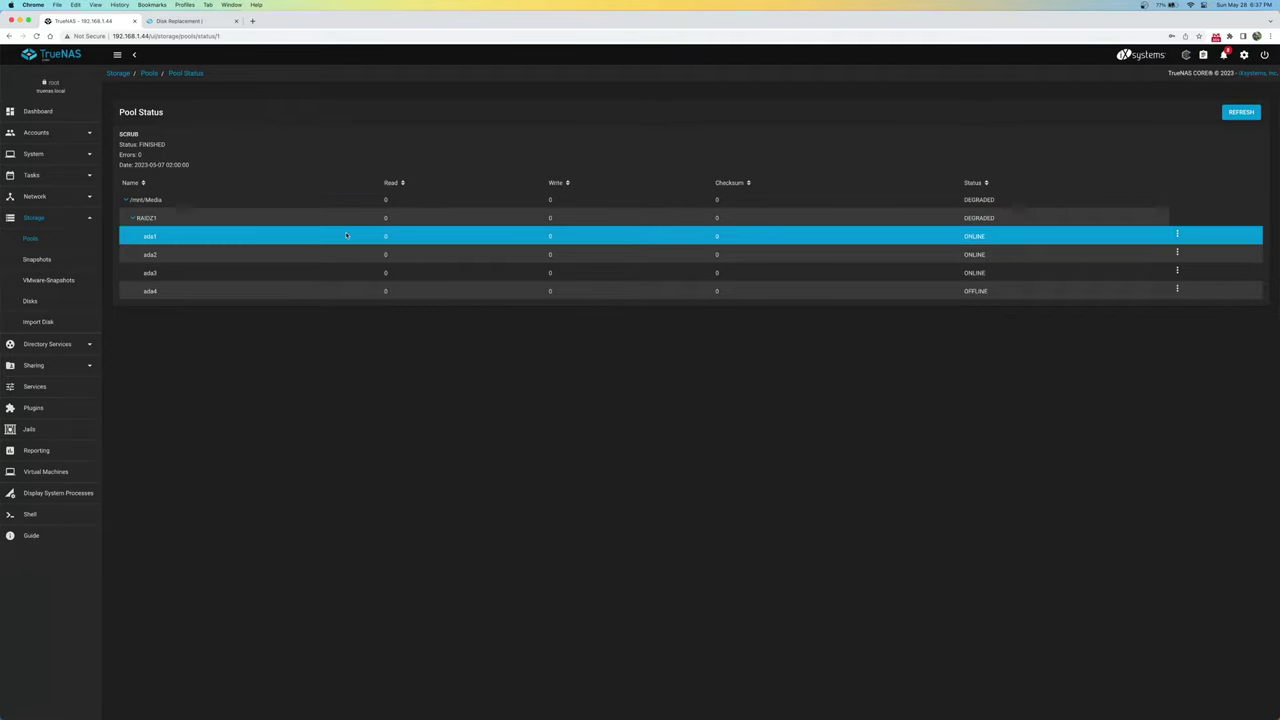
left_click(174, 219)
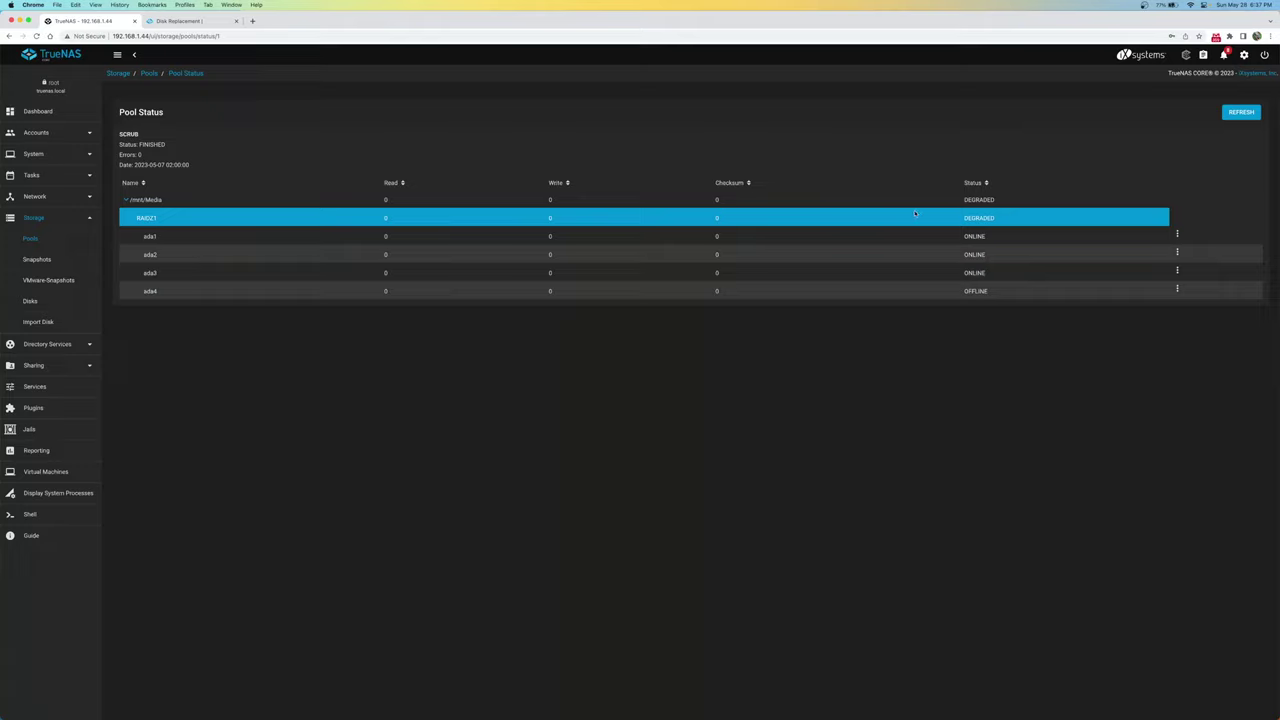
left_click(1012, 240)
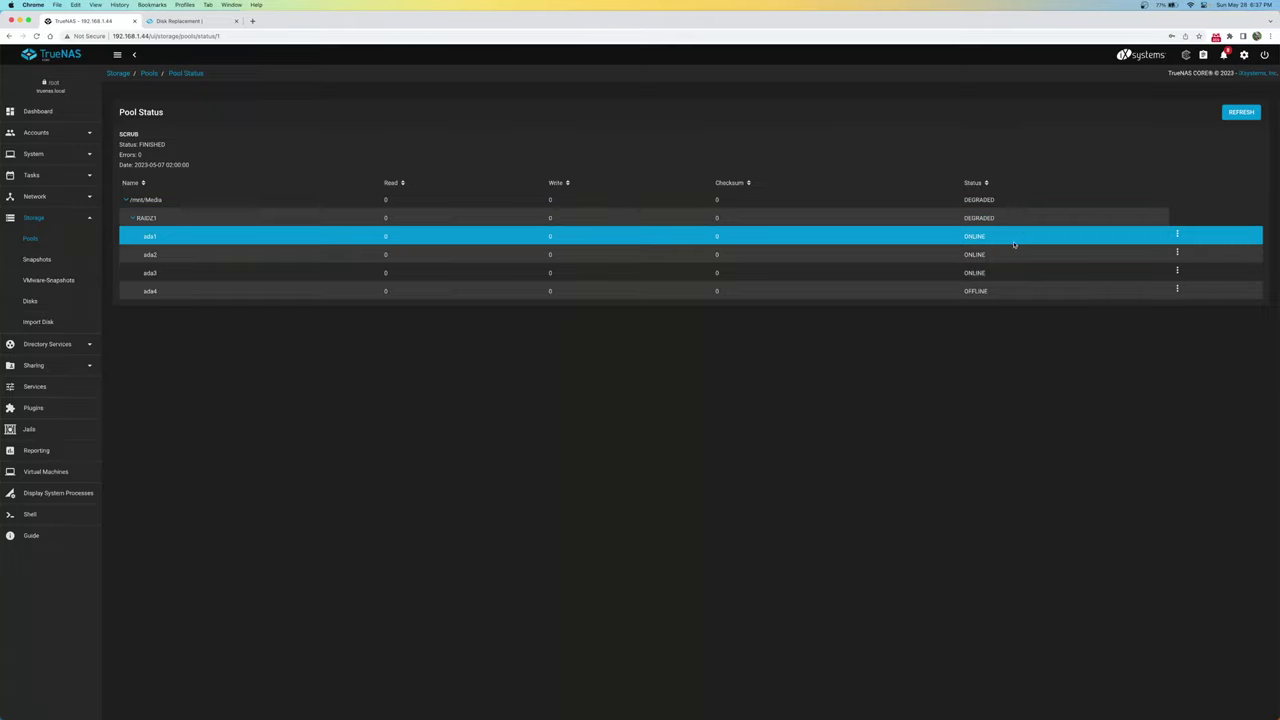
left_click(688, 294)
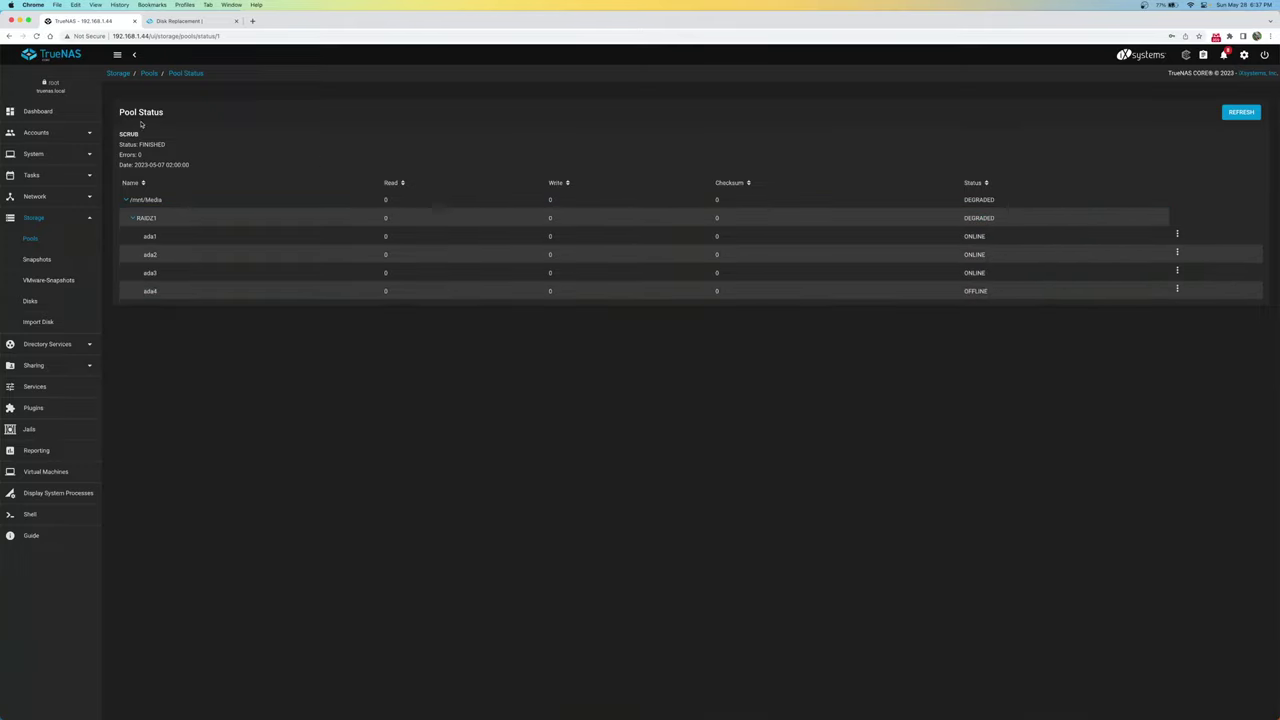
Open the system alerts from the dashboard, highlight the unhealthy disk's identifier, and capture a screenshot of the Media pool alert
left_click(36, 112)
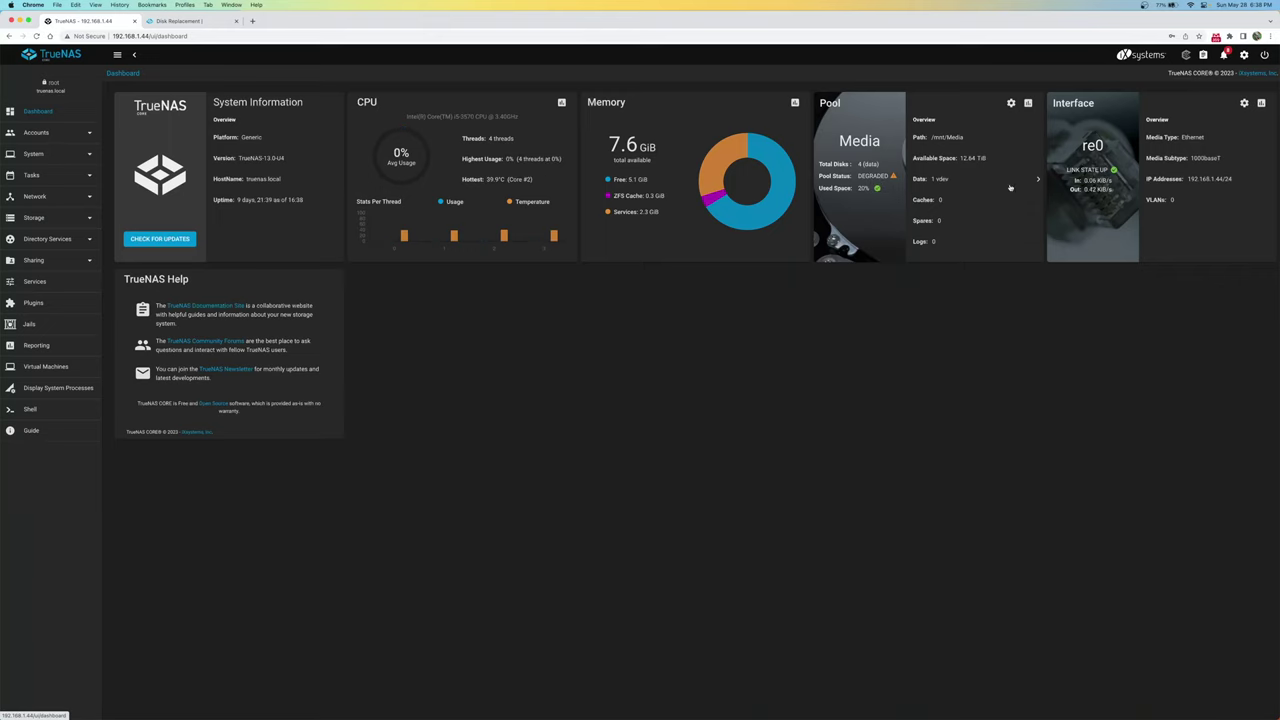
left_click(1224, 55)
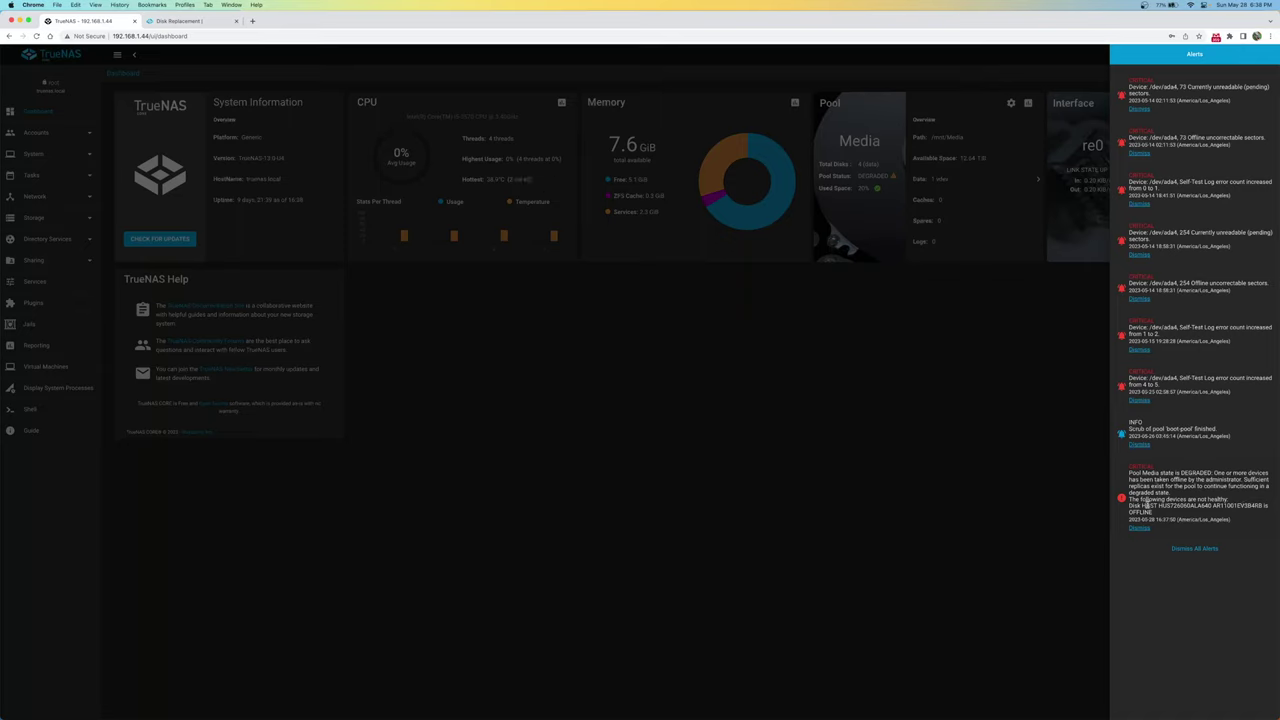
left_click_drag(1157, 505, 1258, 501)
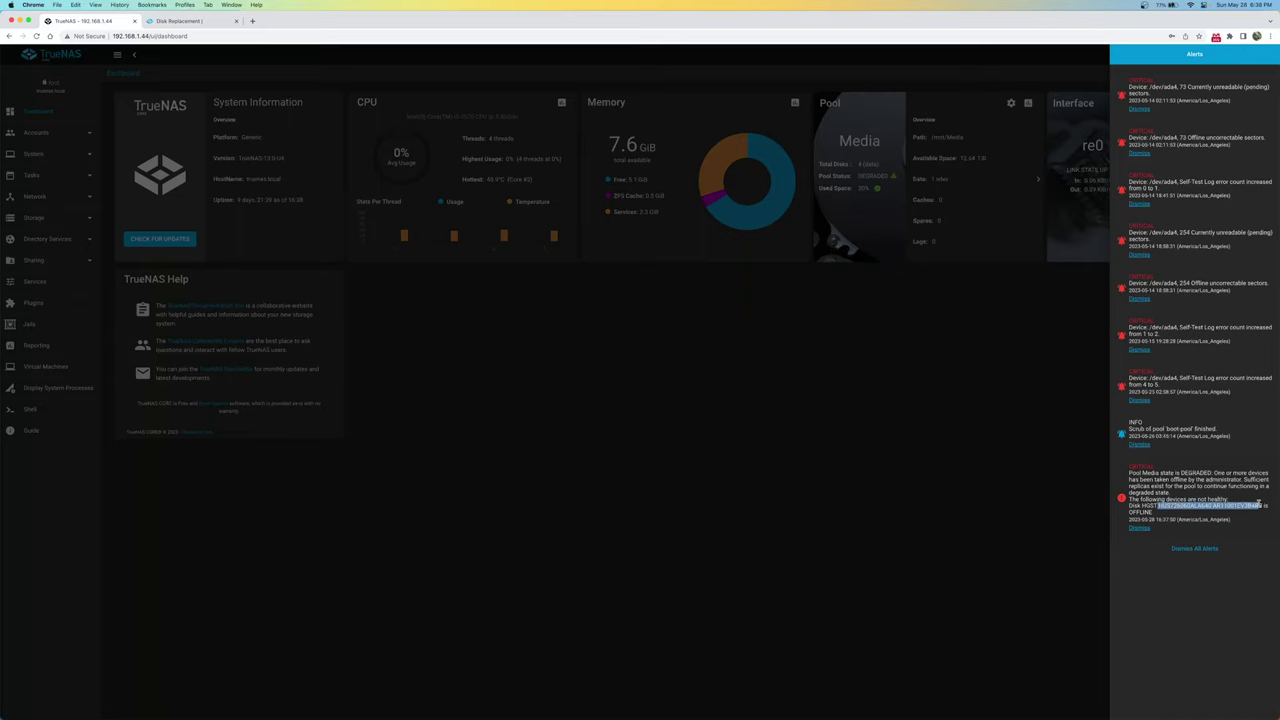
left_click(1162, 585)
left_click_drag(1115, 457, 1268, 541)
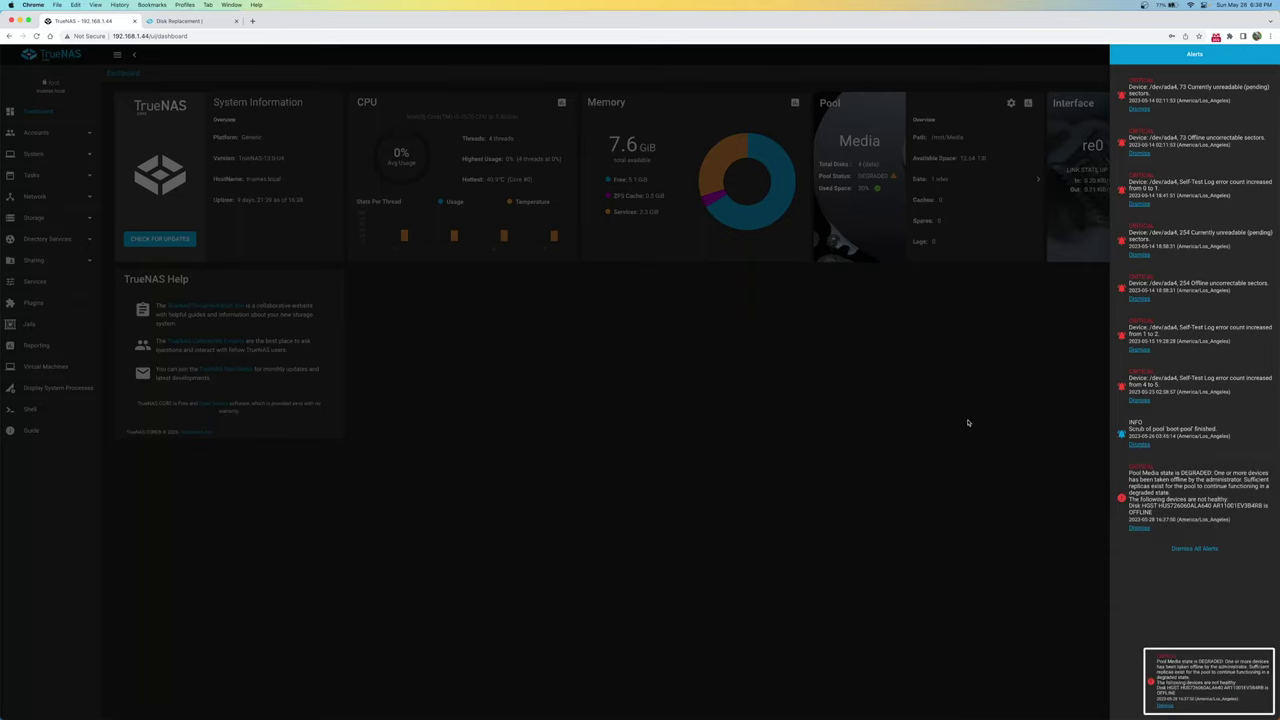
Close the alerts and shut down the TrueNAS system
left_click(1107, 137)
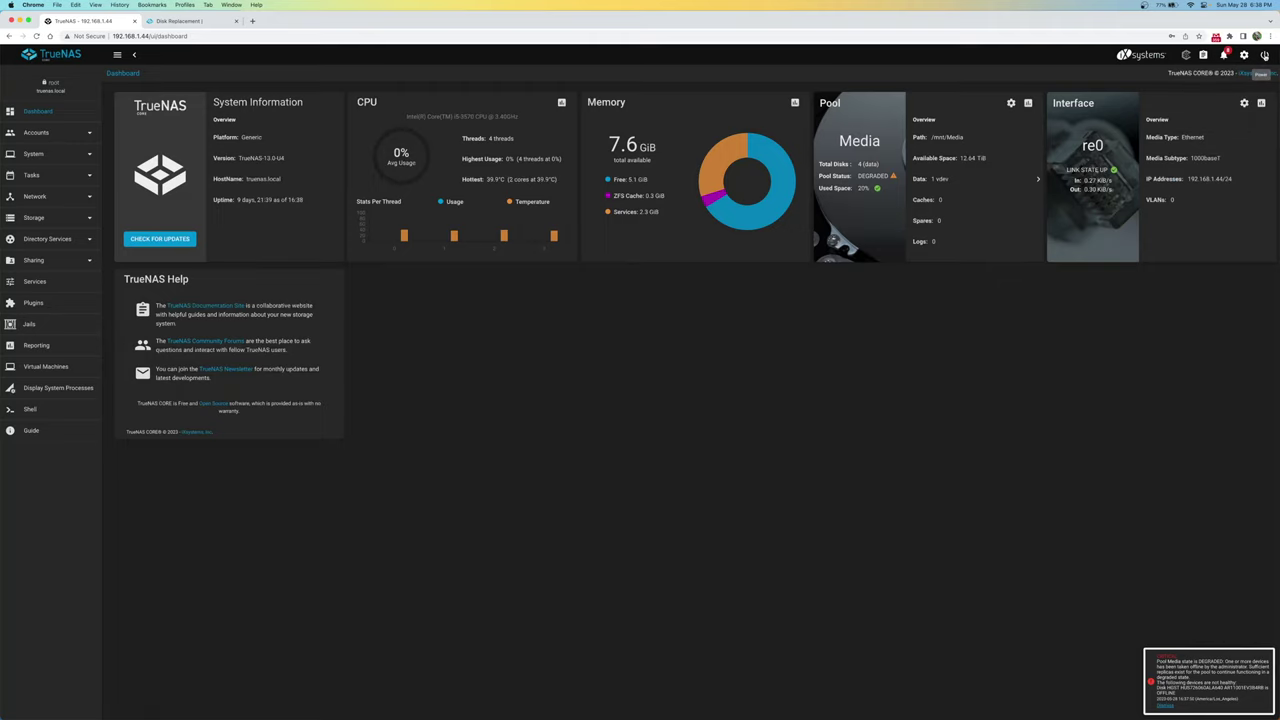
left_click(1264, 56)
left_click(1238, 105)
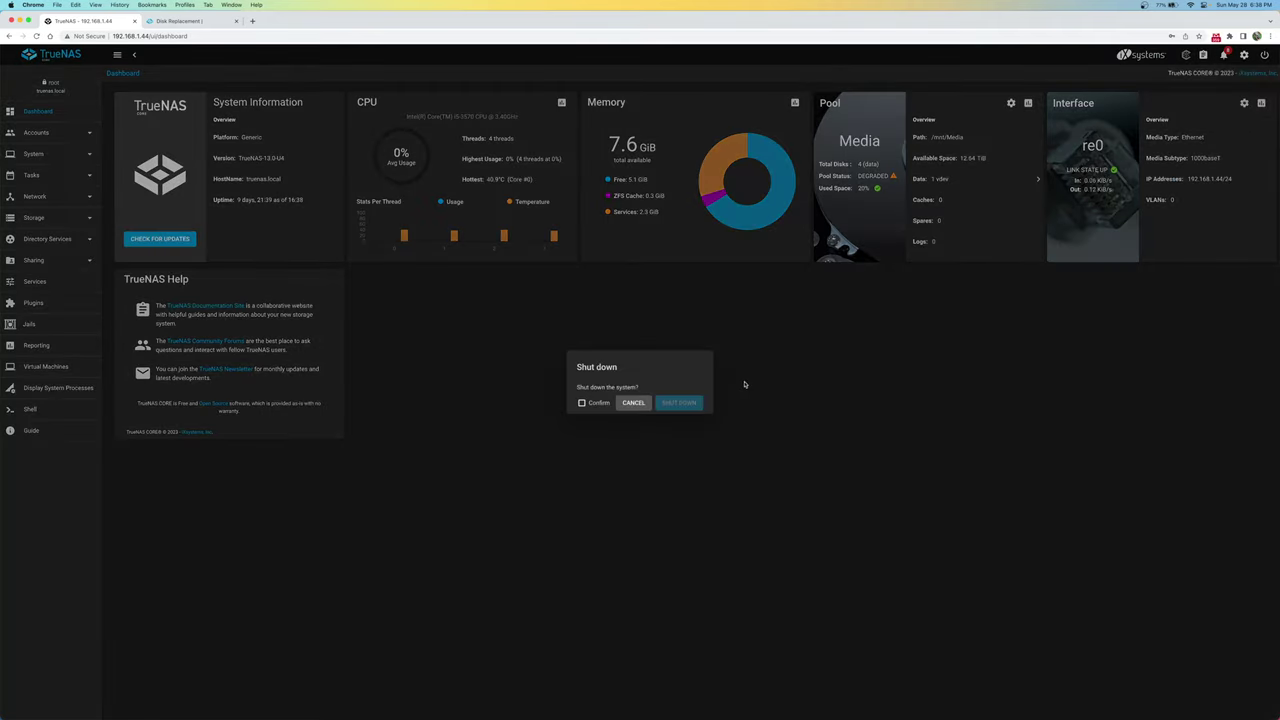
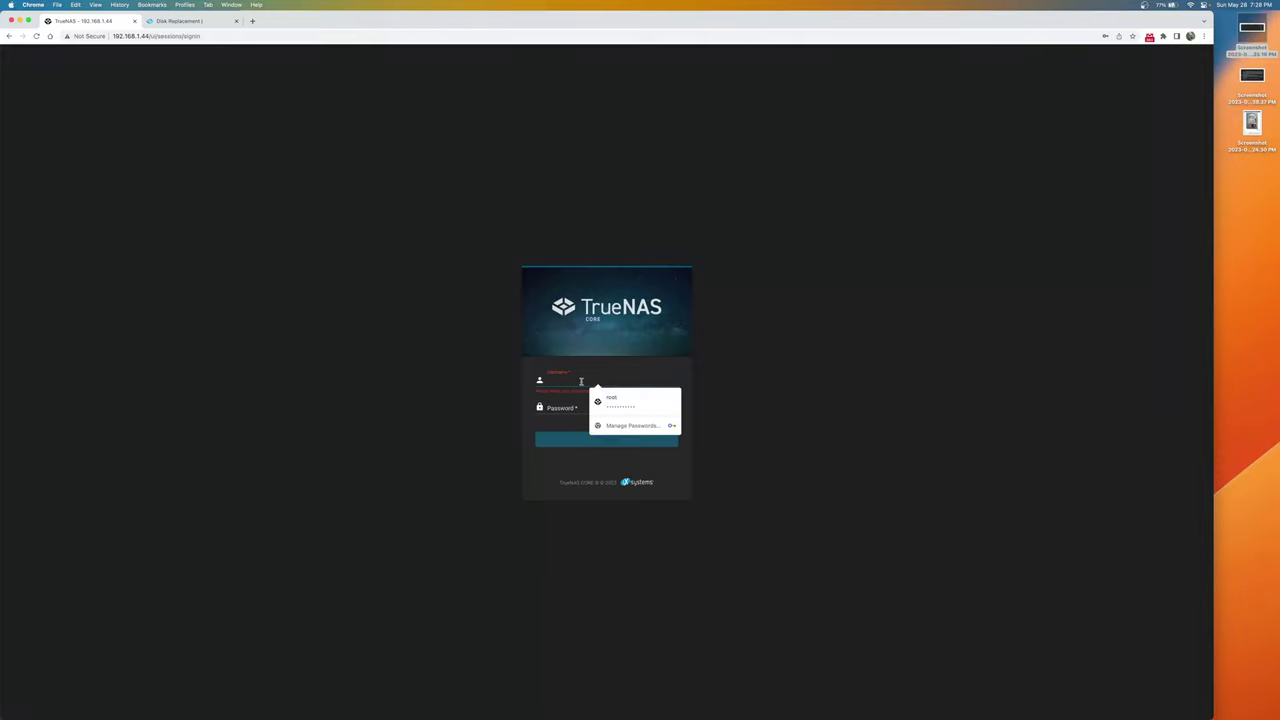
Log in to TrueNAS with the saved root username and password
left_click(643, 404)
left_click(617, 440)
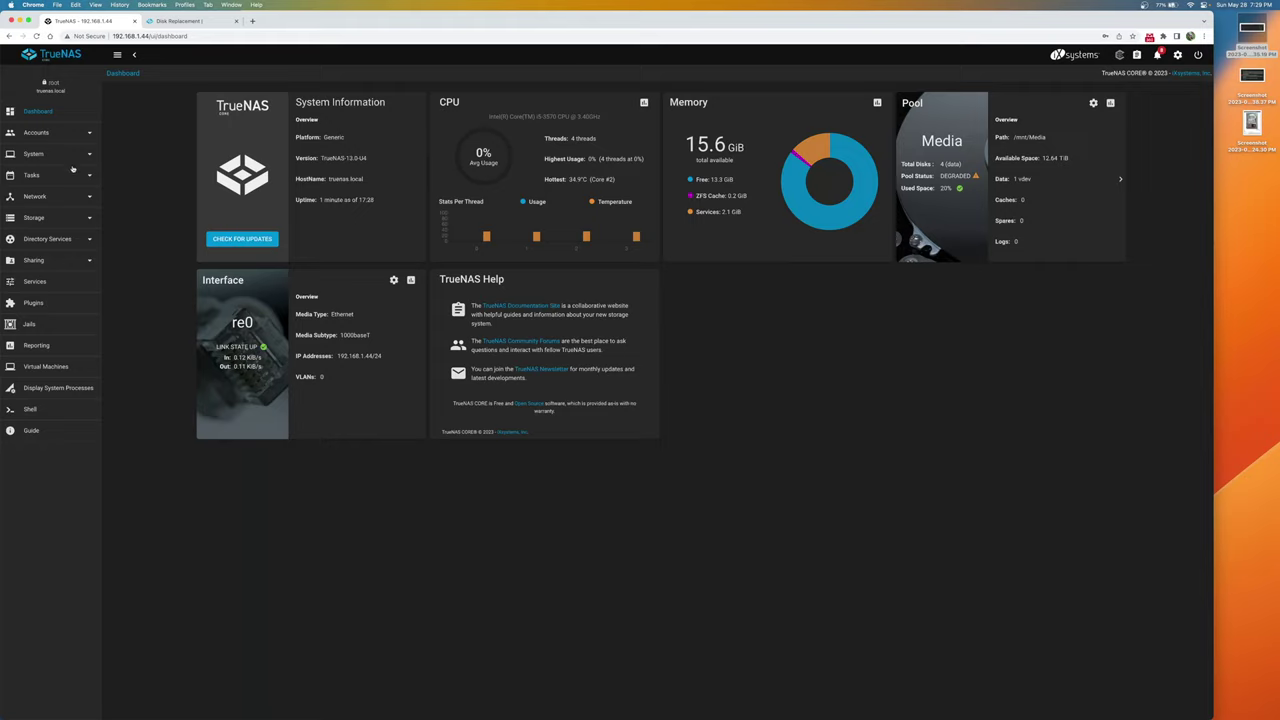
Open the Media pool's status page from the storage pools list to find the offline disk
left_click(87, 218)
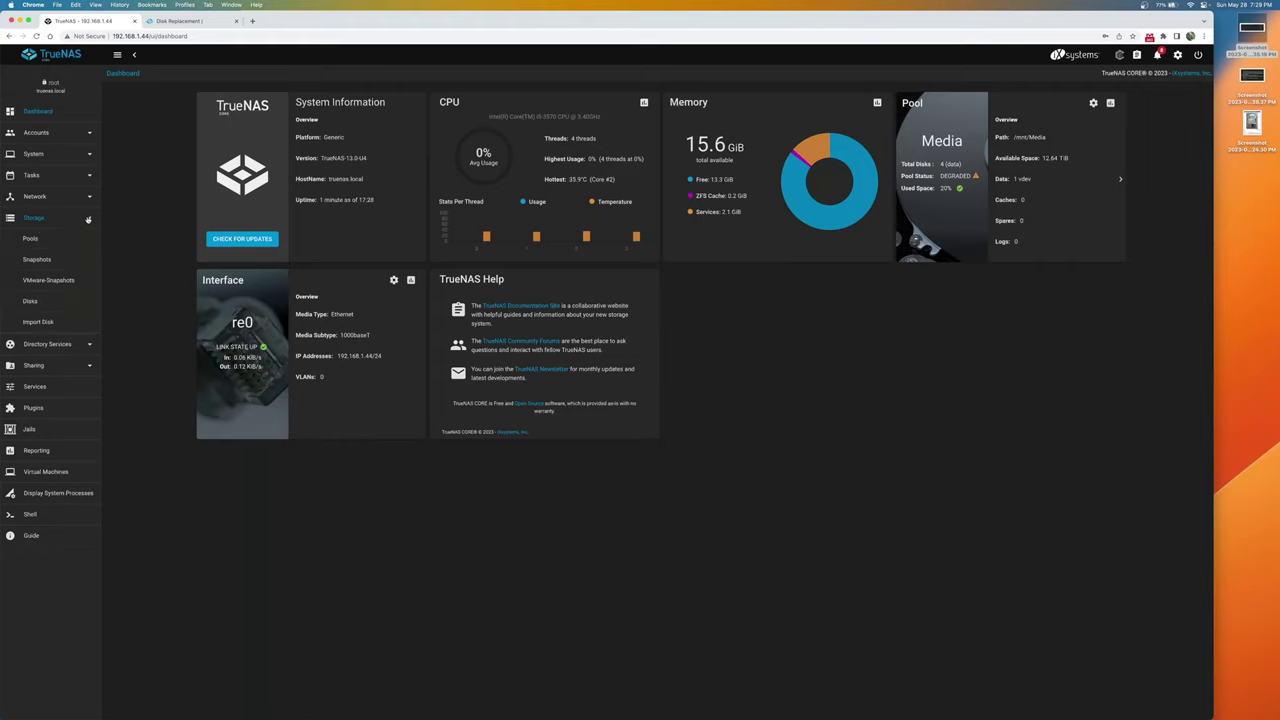
left_click(31, 238)
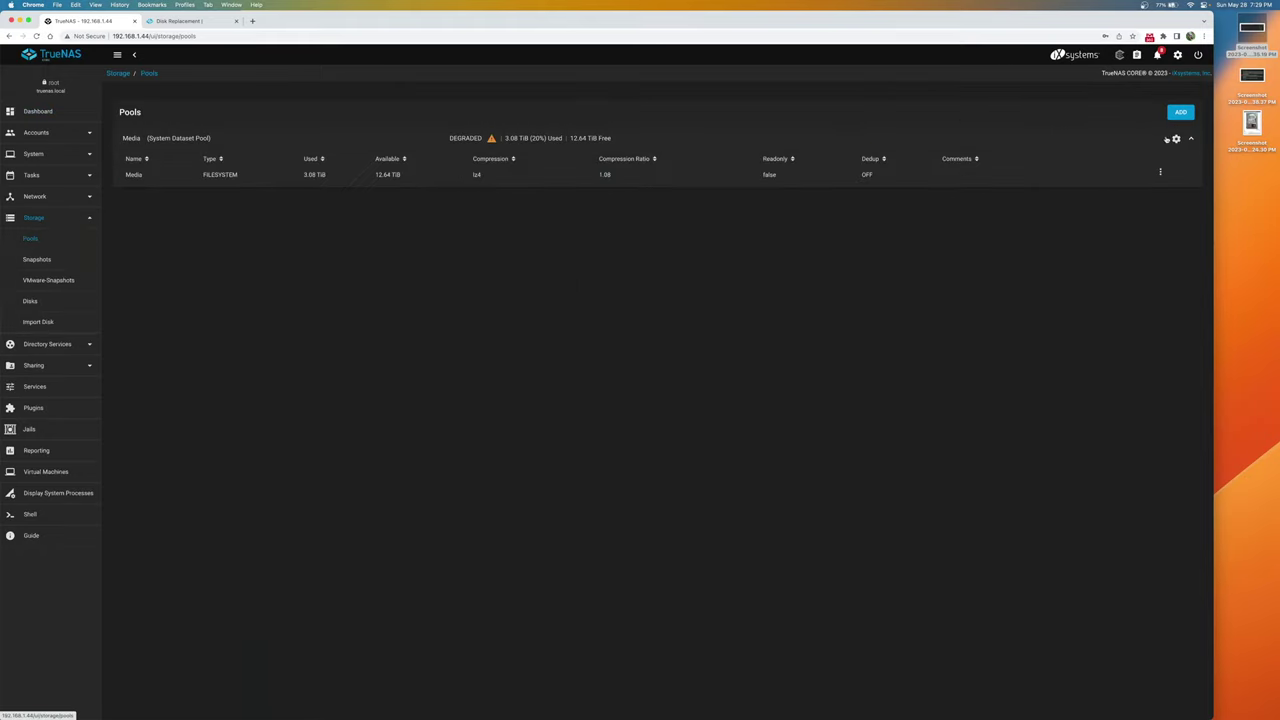
left_click(1176, 139)
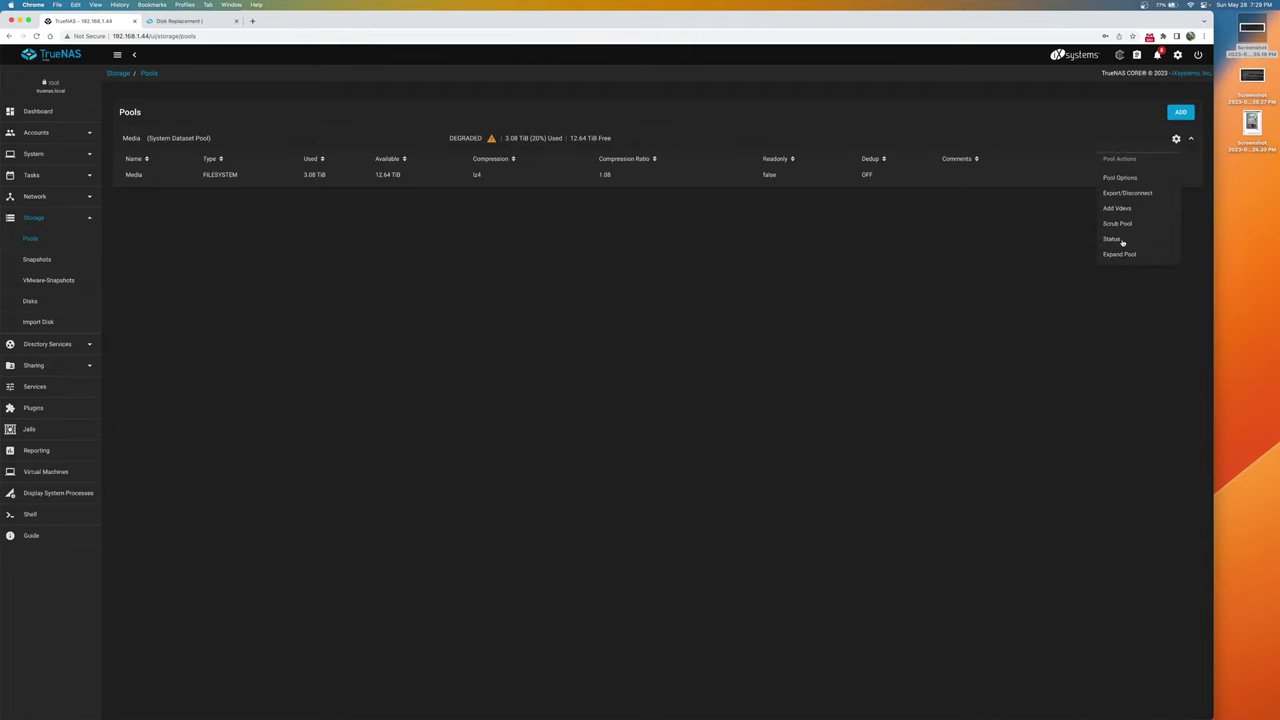
left_click(1112, 239)
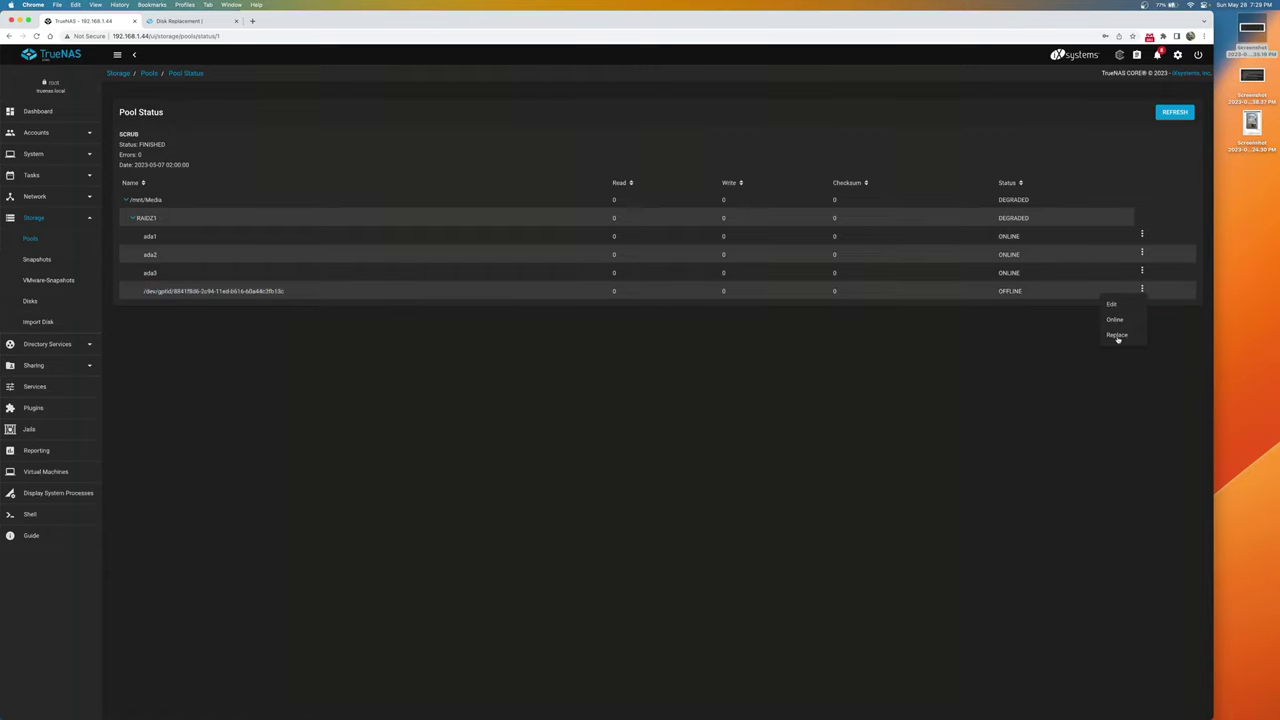
Try to replace the offline disk in the Media pool with member disk ada4, leaving Force unselected
left_click(1117, 335)
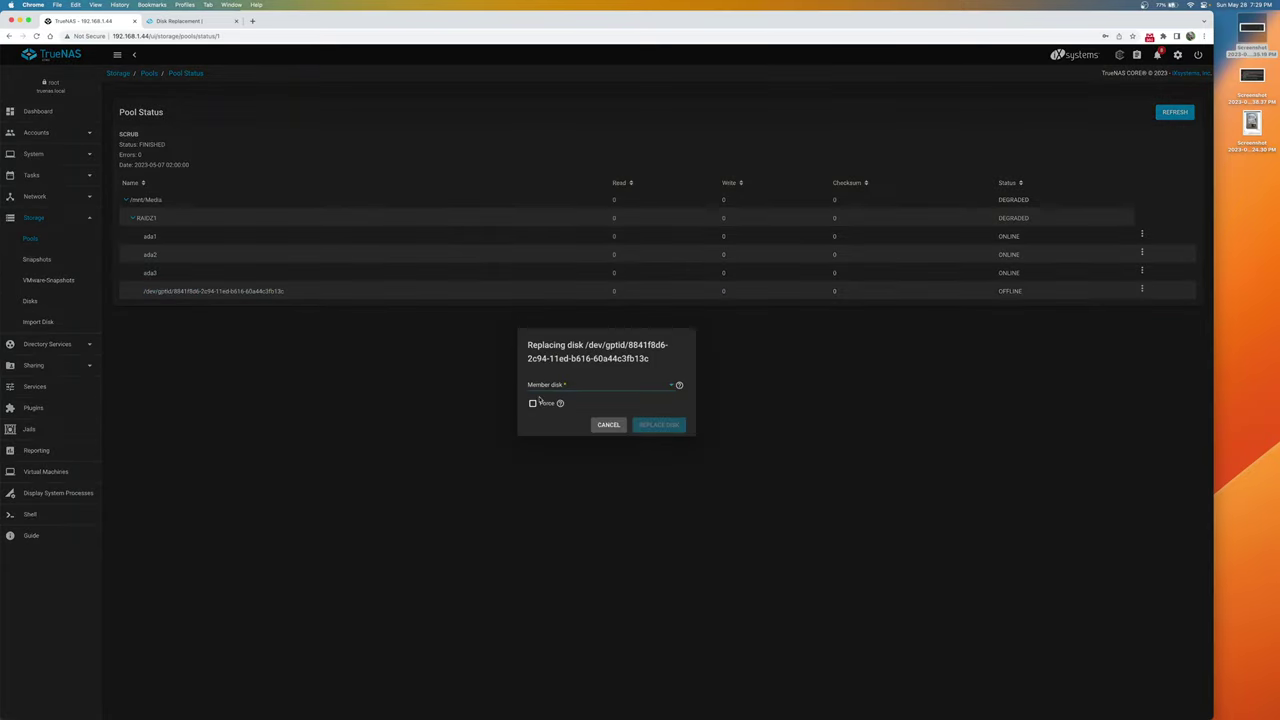
left_click(626, 389)
left_click(540, 388)
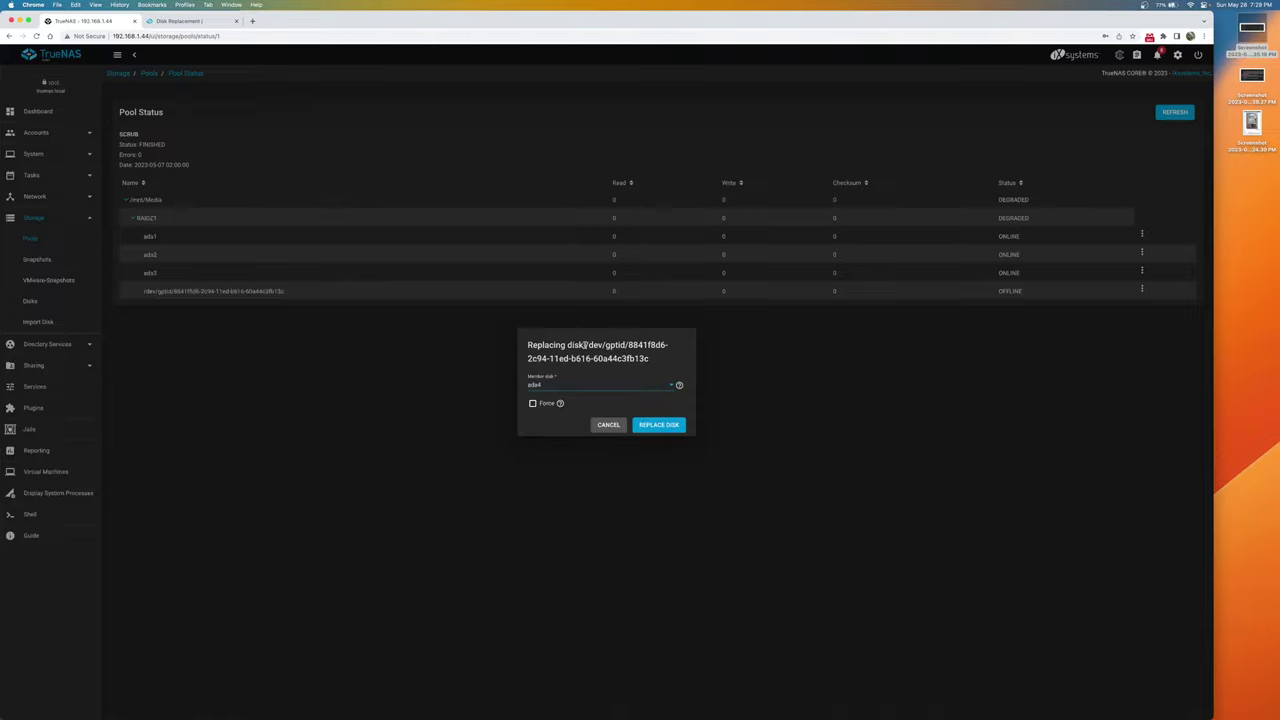
left_click_drag(585, 345, 655, 360)
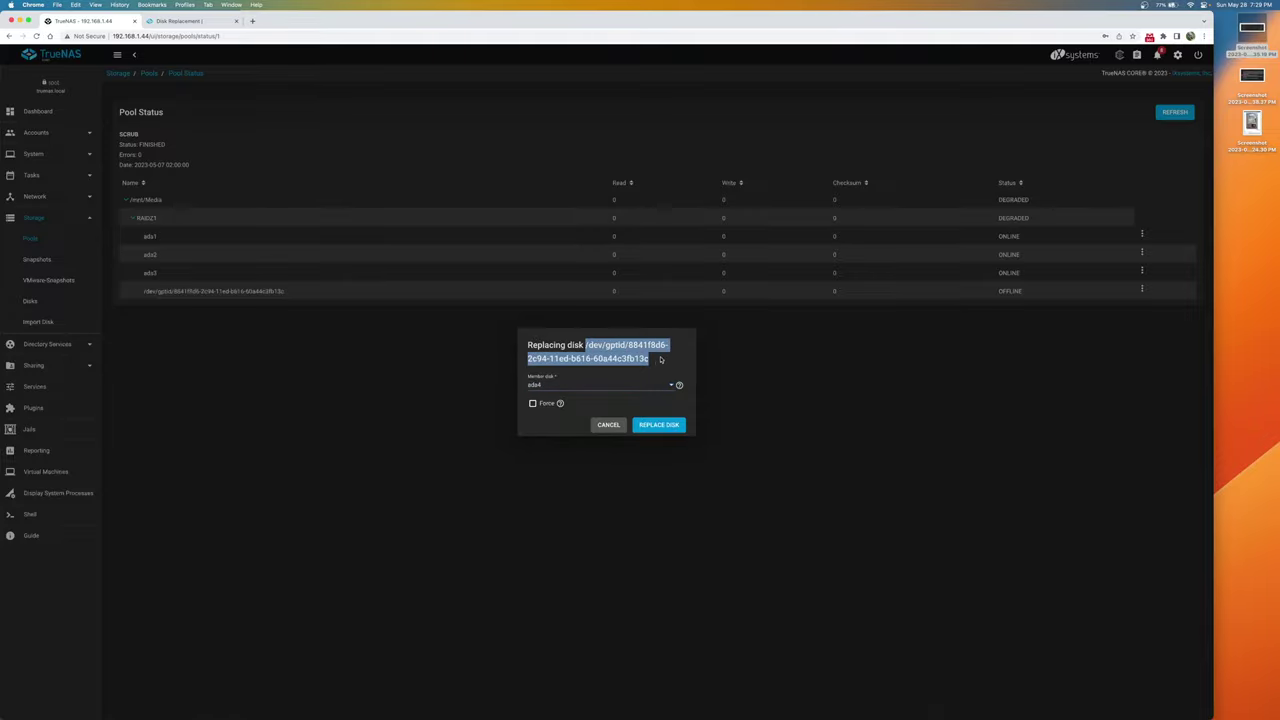
left_click(607, 356)
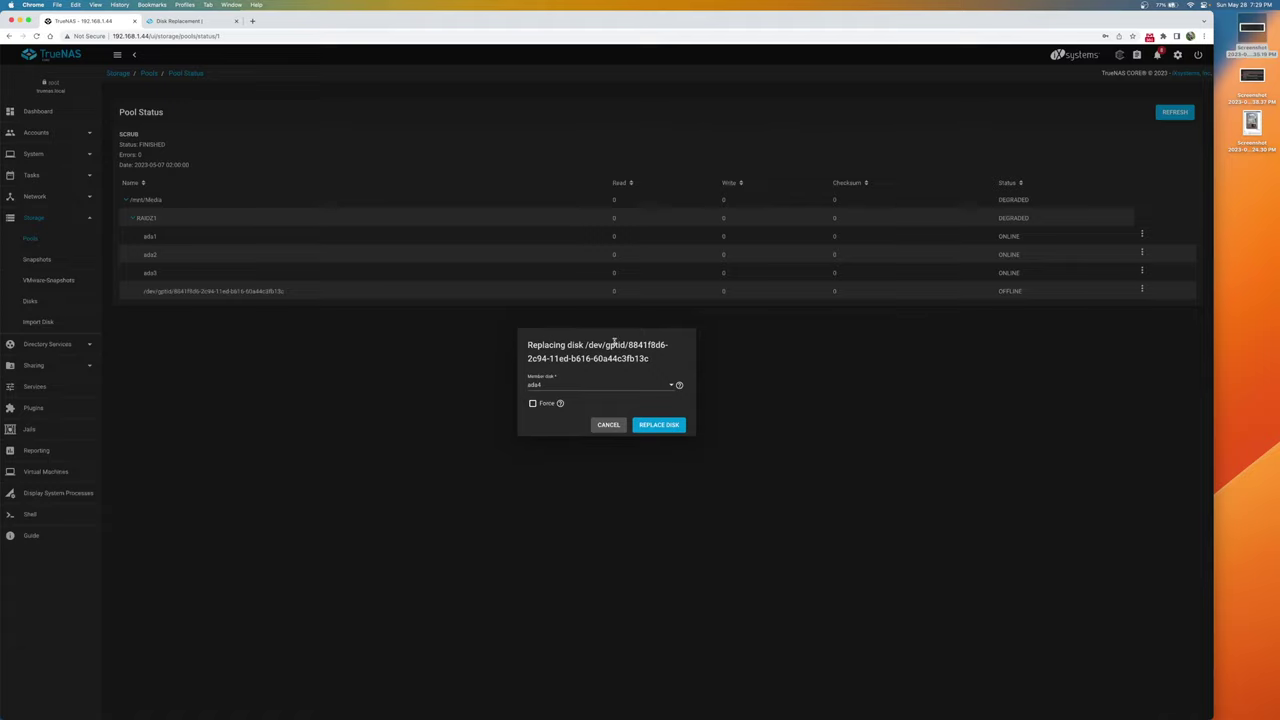
left_click(669, 431)
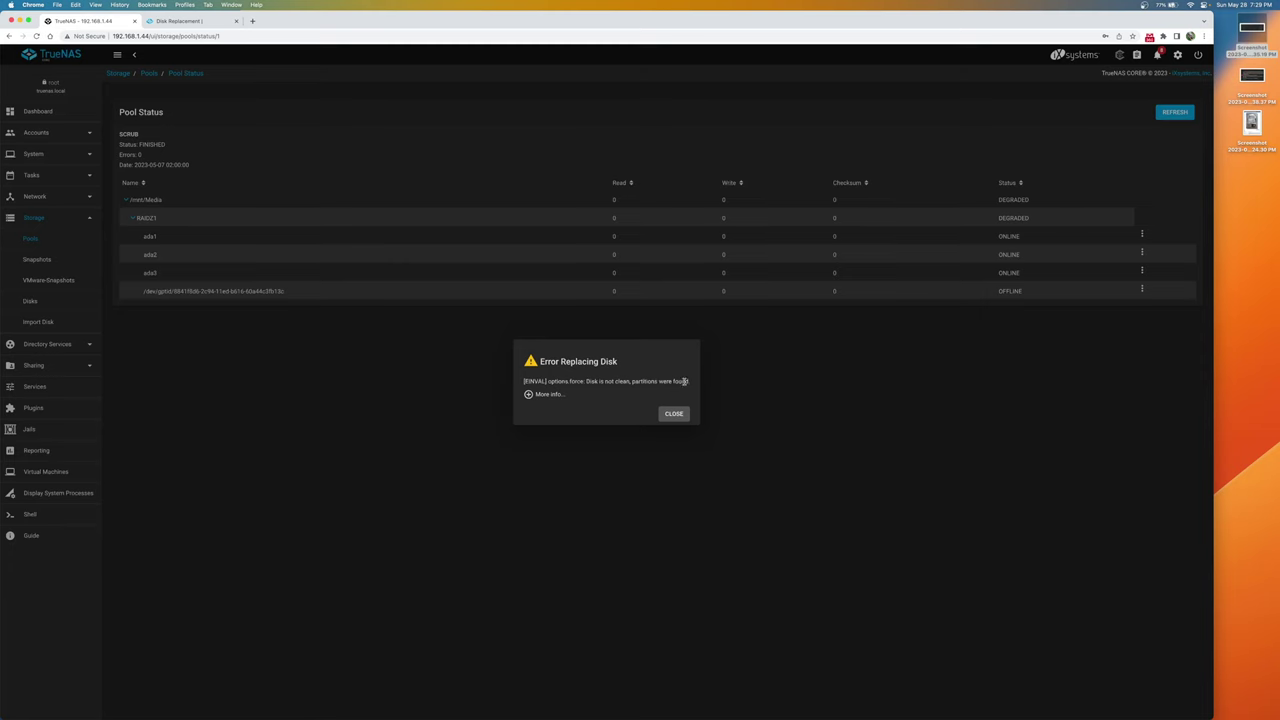
left_click(674, 413)
Switch to the disk replacement guide and highlight the passage about disks with existing partitions and the Force option
key("ctrl+Tab")
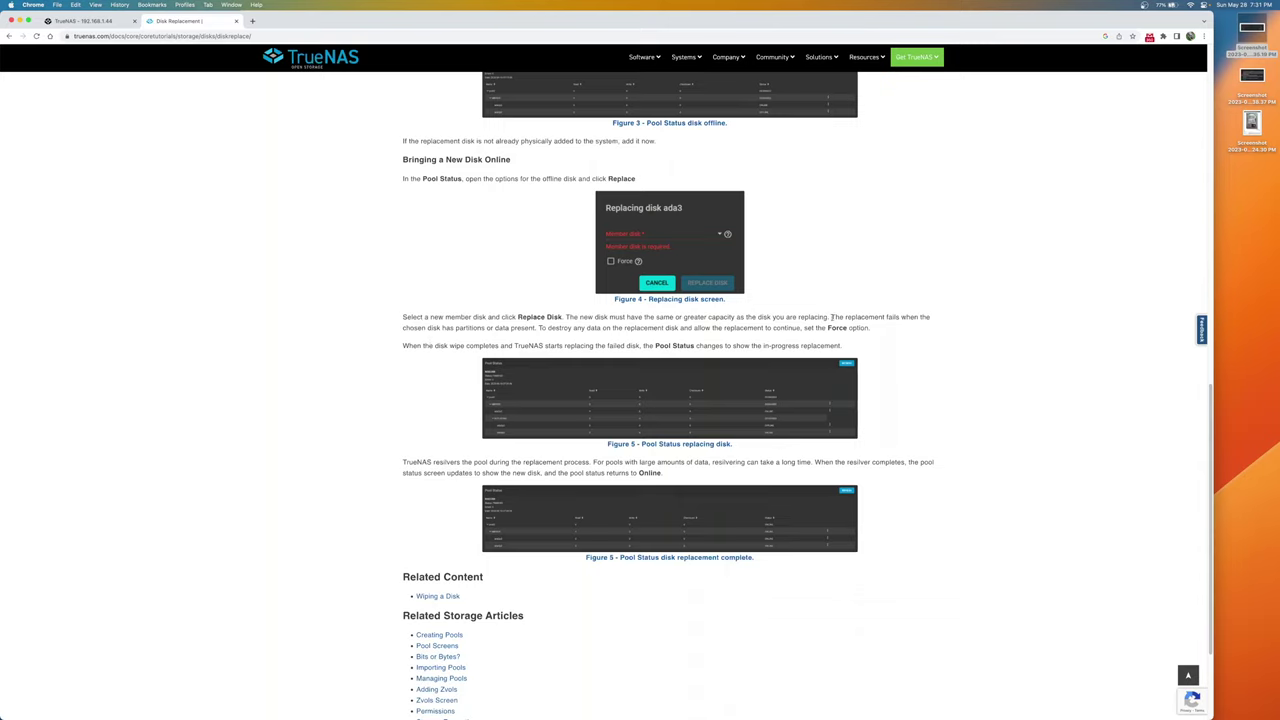
left_click_drag(831, 316, 904, 327)
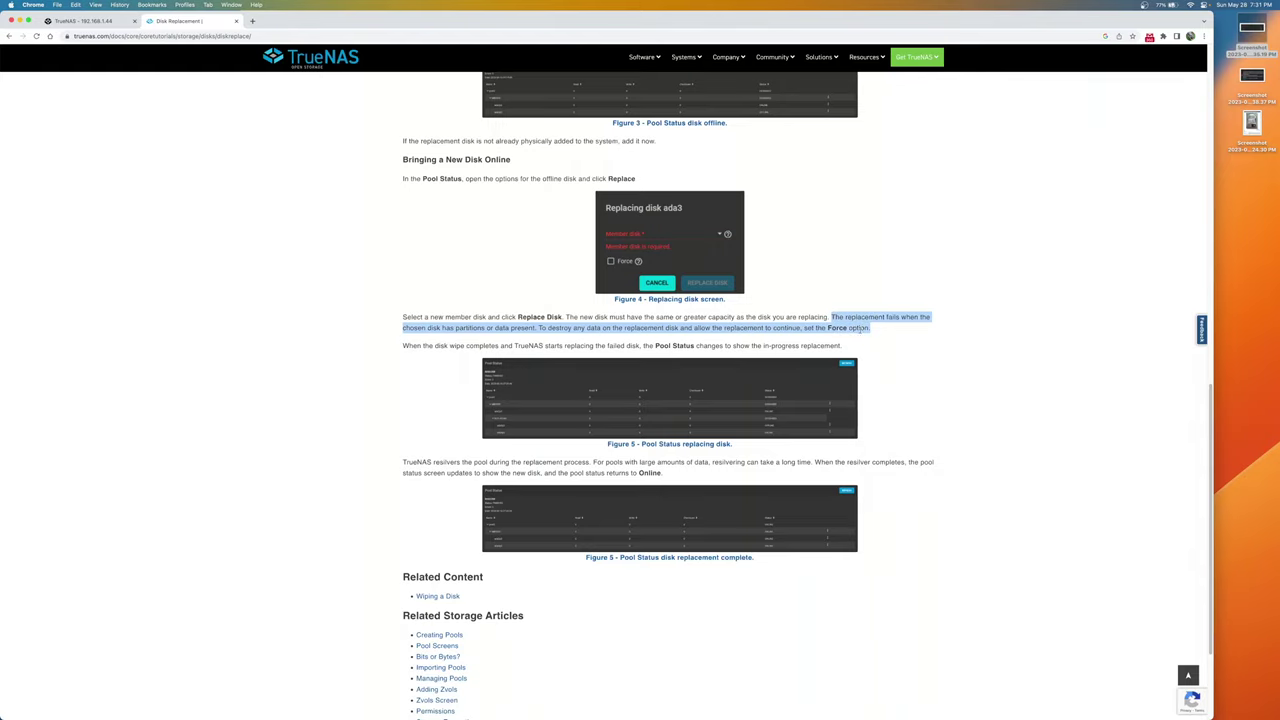
Return from the disk replacement guide to TrueNAS and open the Media pool's status page from the storage pools list
left_click(914, 328)
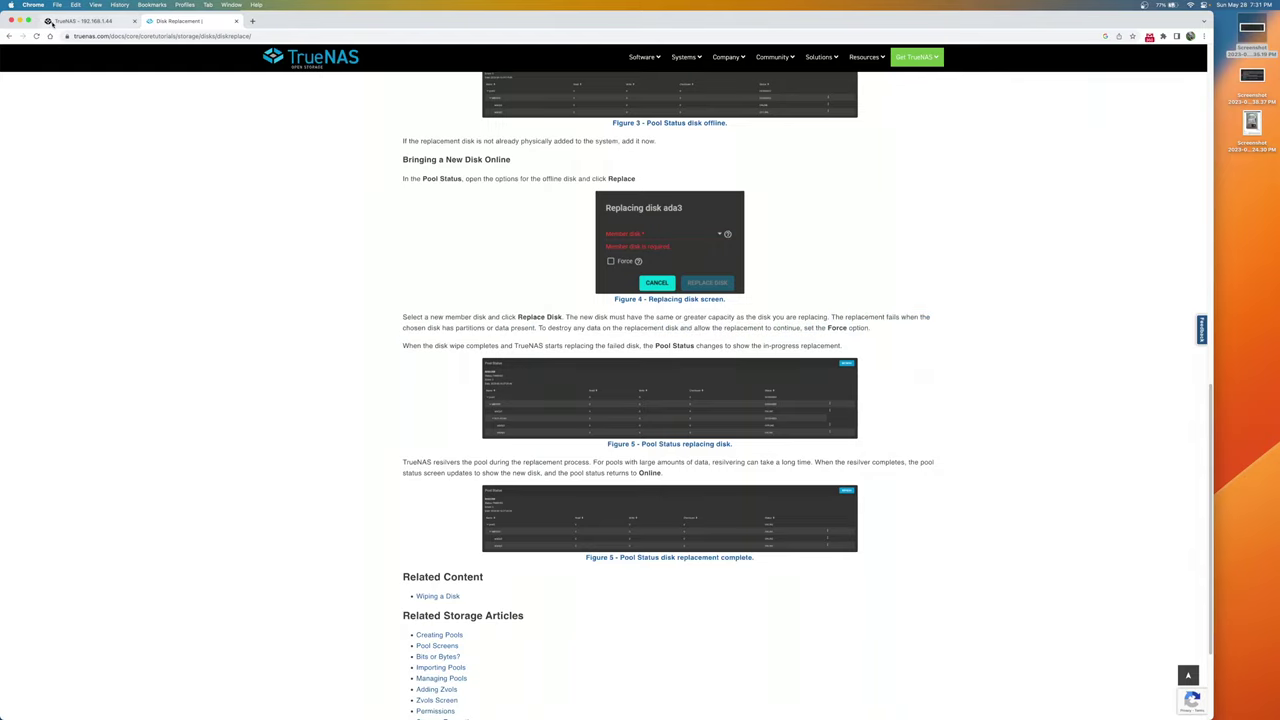
key("super+1")
left_click(38, 240)
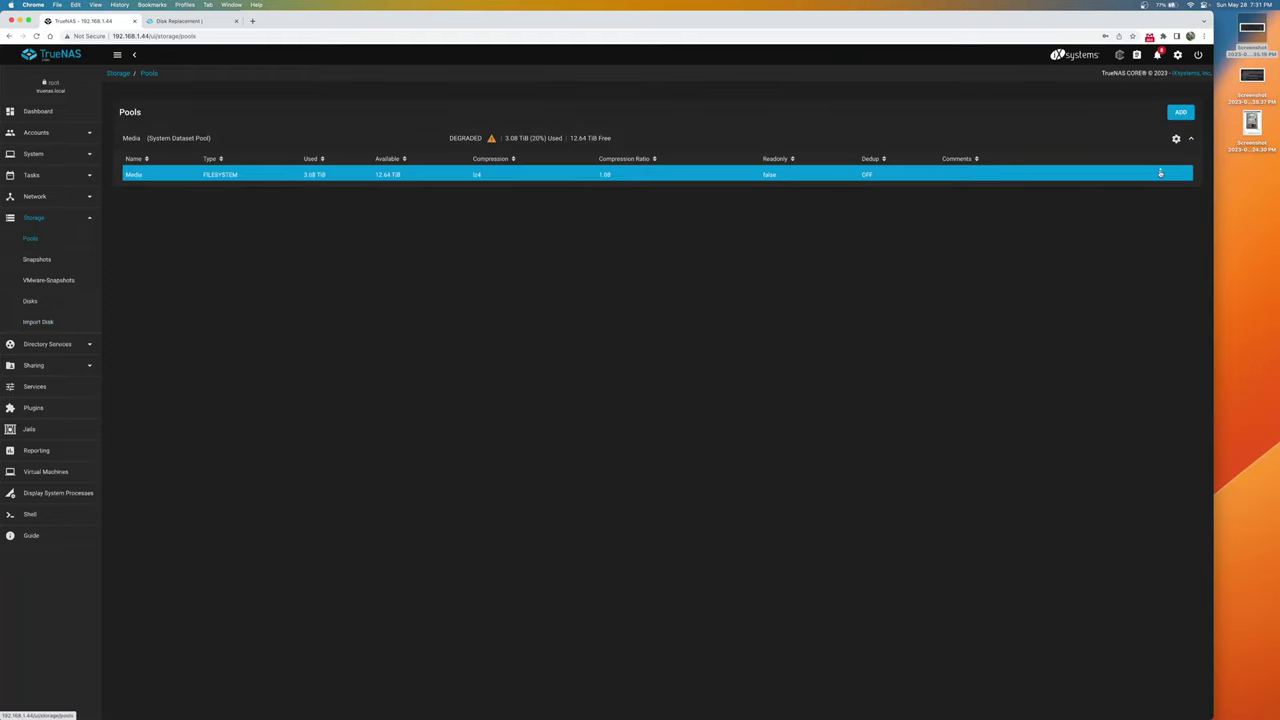
left_click(1160, 172)
left_click(1176, 138)
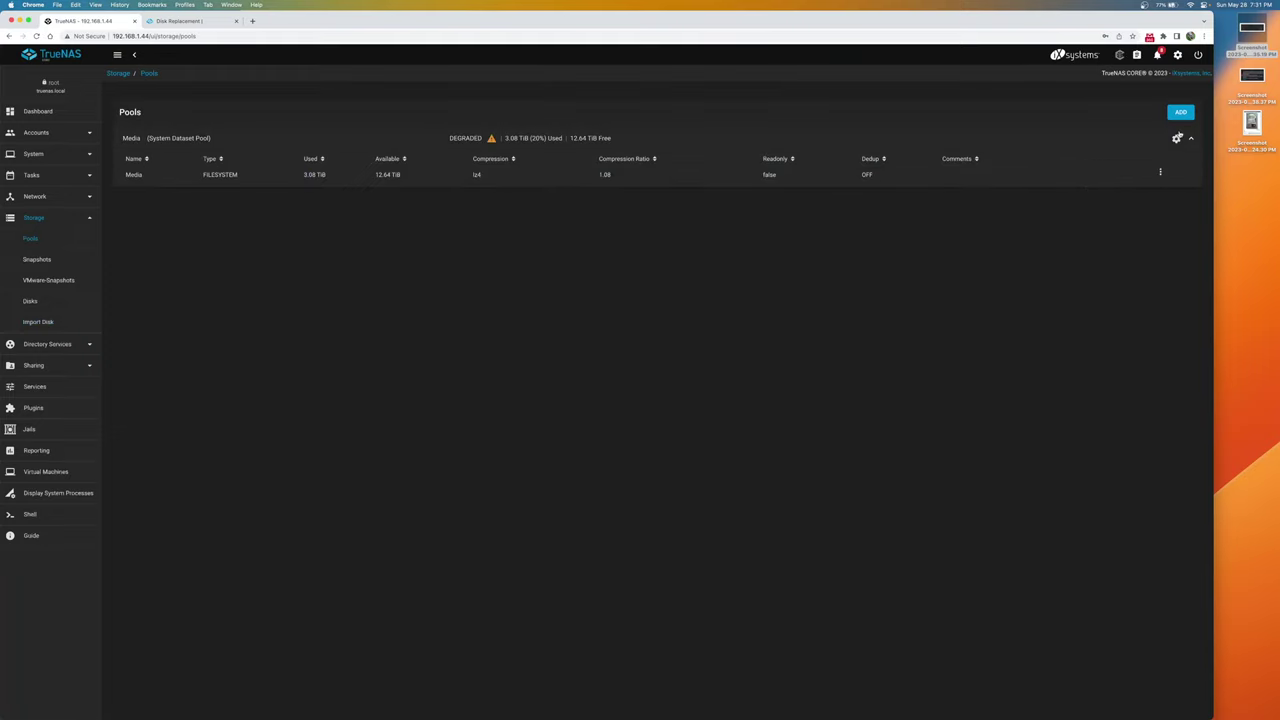
left_click(1176, 138)
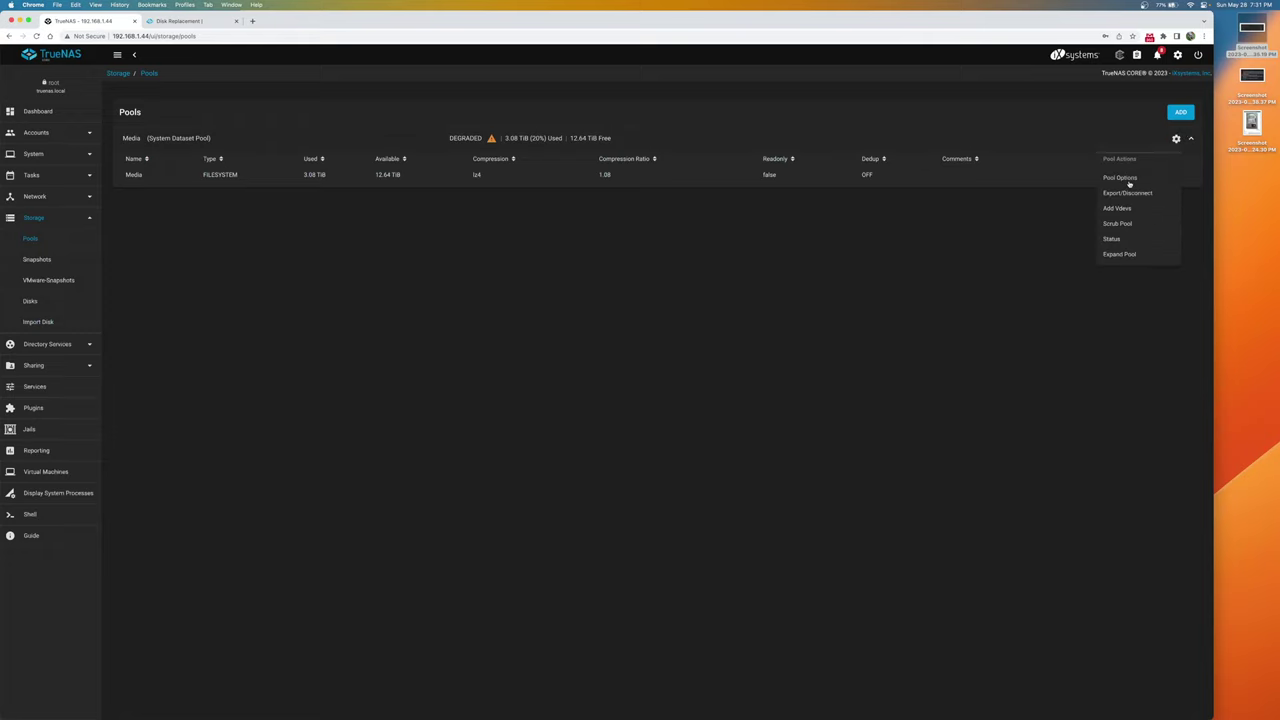
left_click(1136, 239)
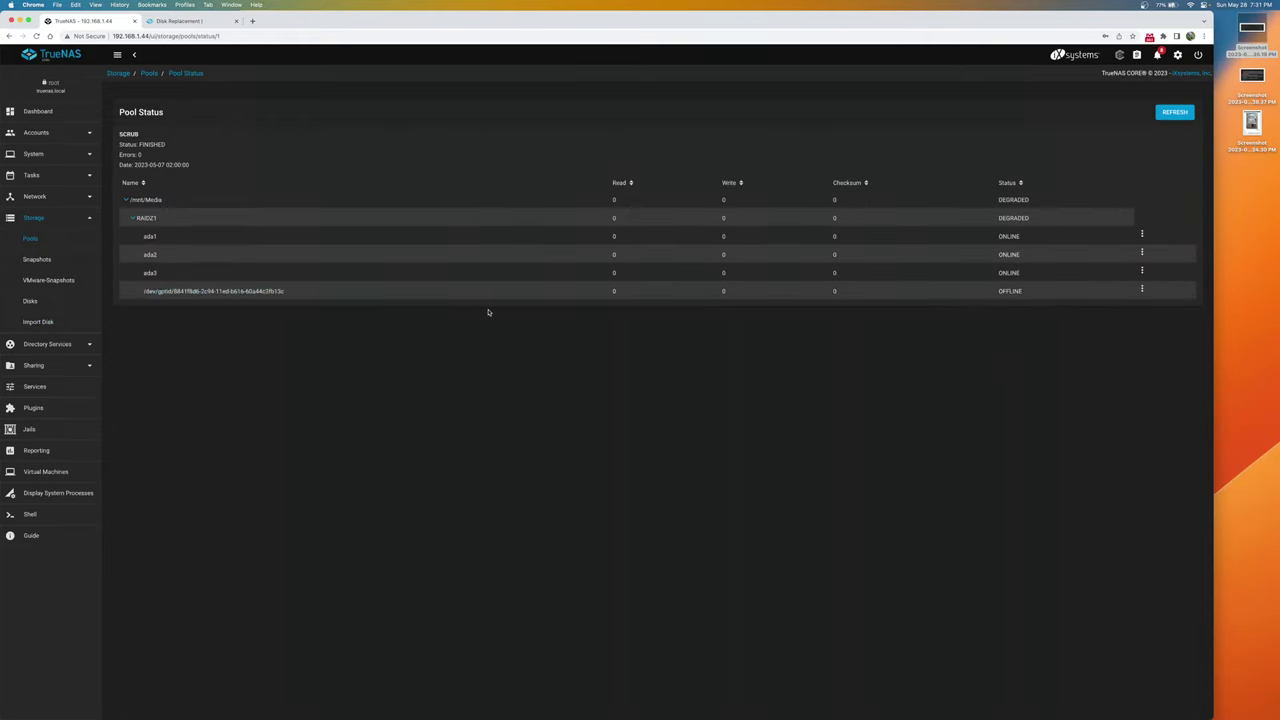
Replace the offline disk in the Media pool with member disk ada4, with Force enabled, and dismiss the completion message
left_click(320, 291)
left_click(1142, 289)
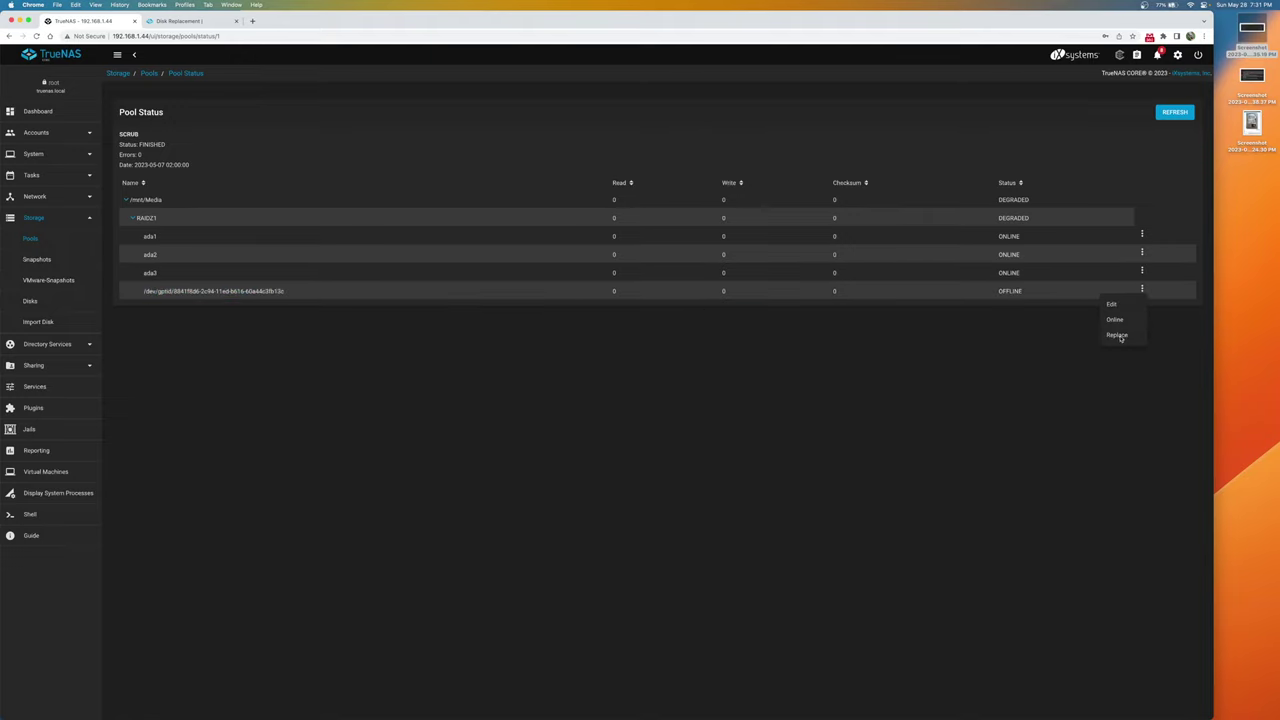
left_click(1117, 335)
left_click(630, 388)
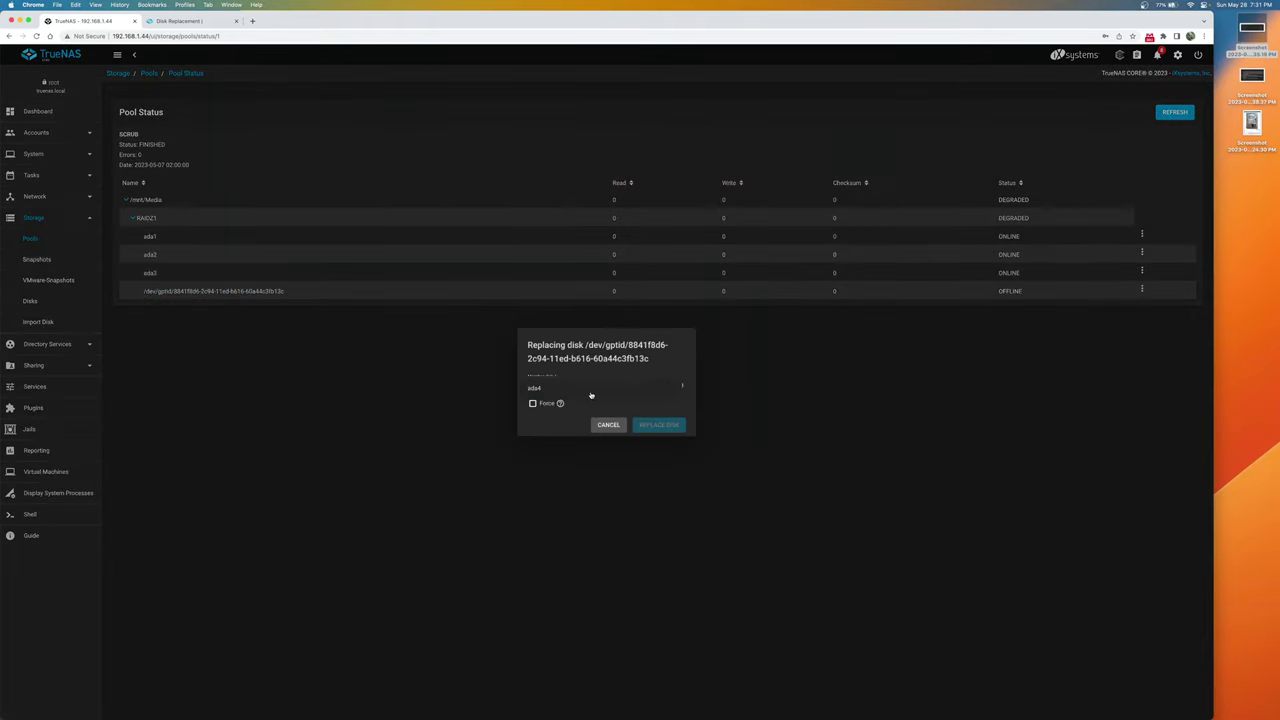
left_click(541, 388)
left_click(532, 404)
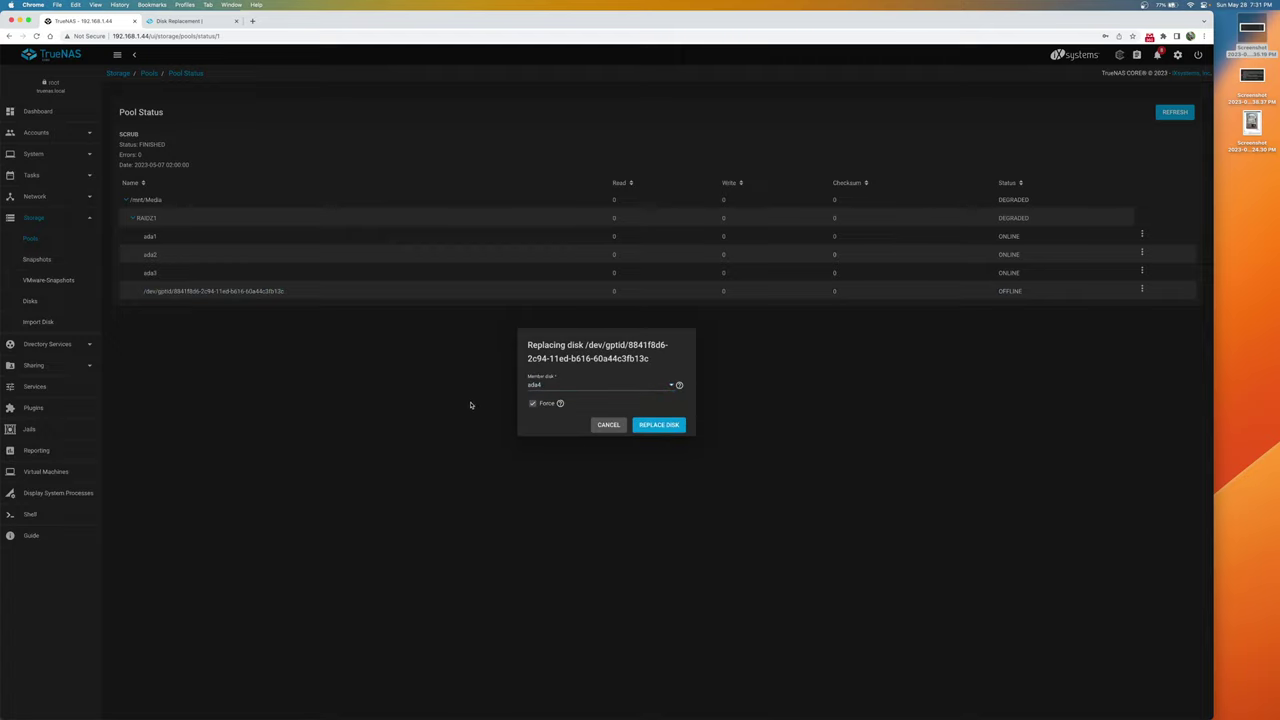
left_click(658, 424)
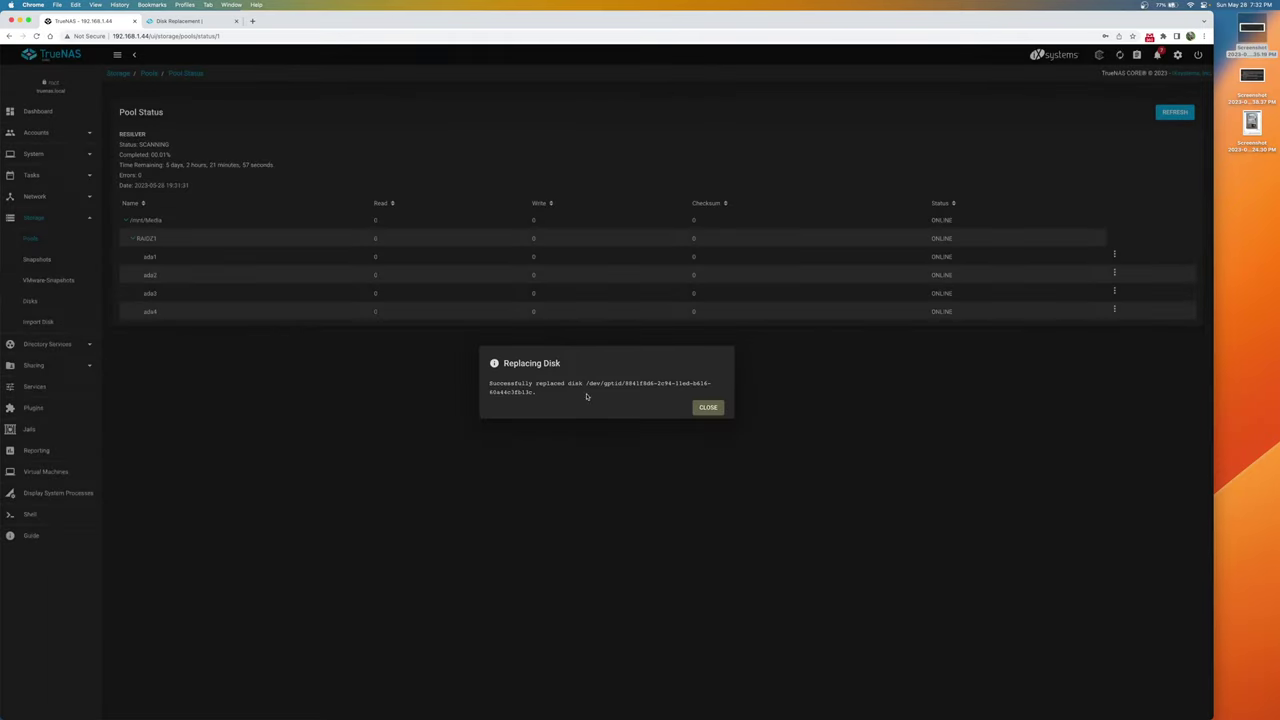
left_click(710, 408)
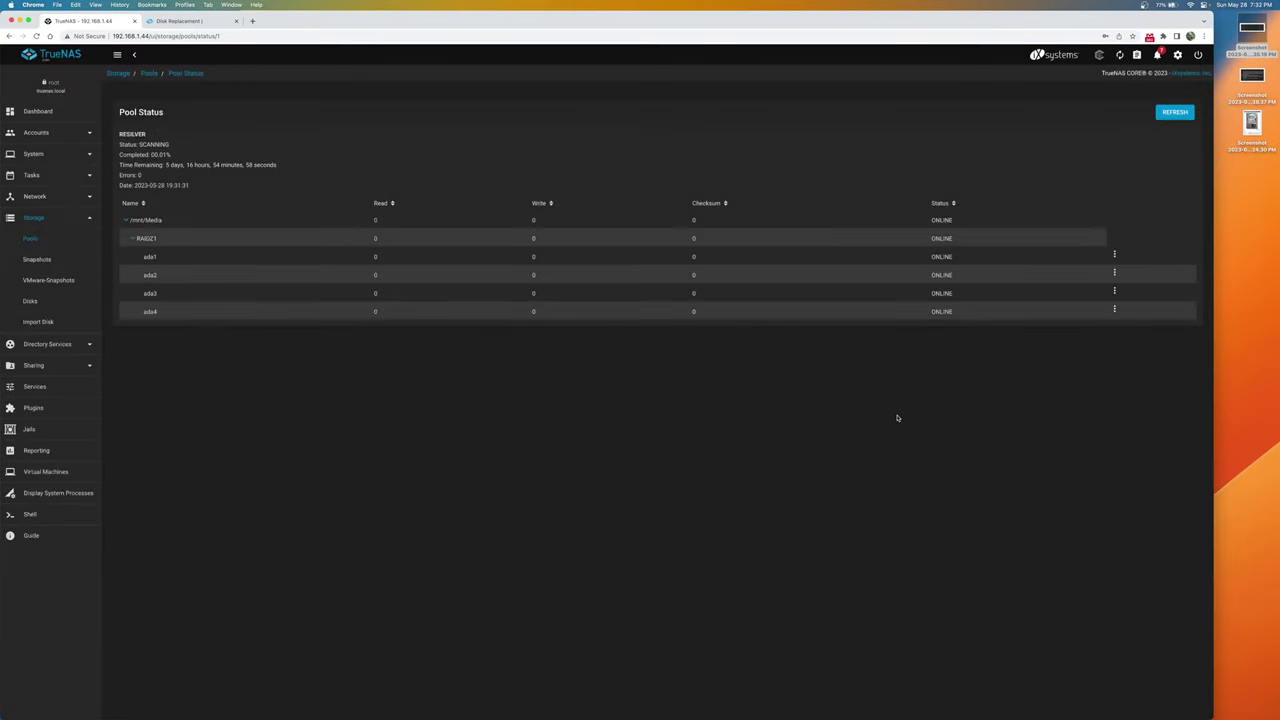
Examine the resilver's scan status and completion percentage on the Media pool's status page
left_click(395, 270)
left_click(395, 268)
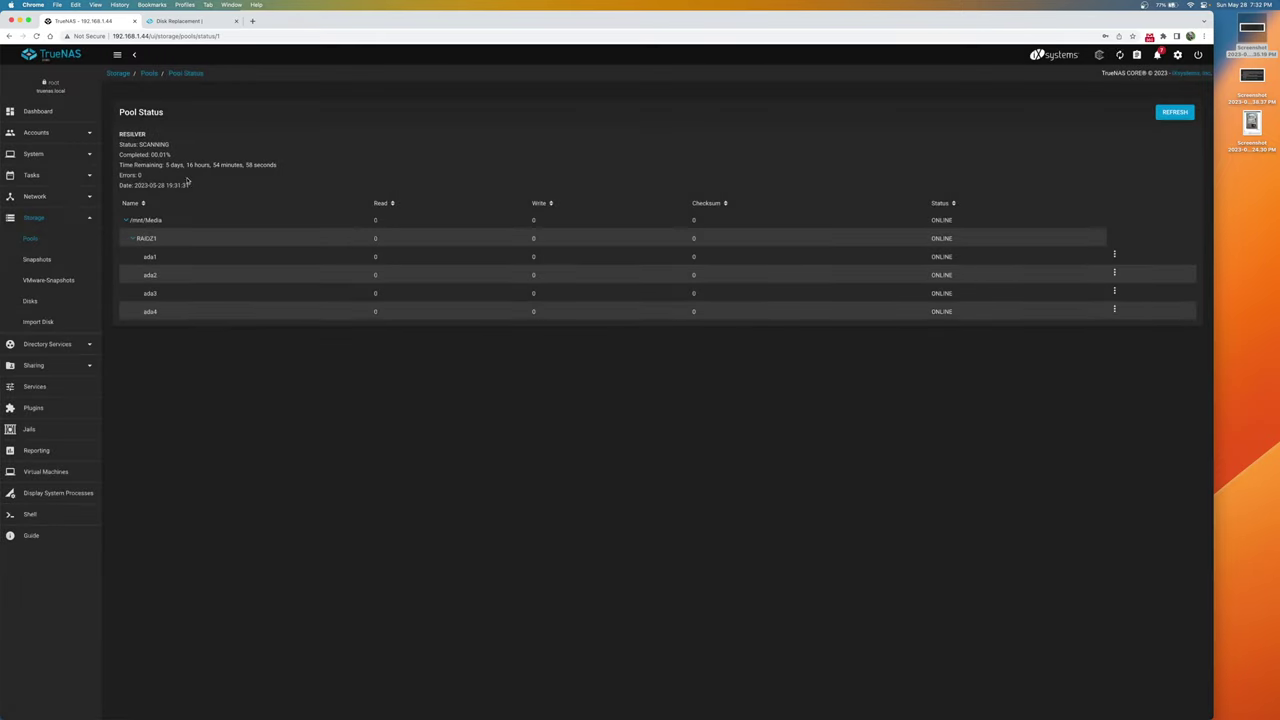
double_click(124, 133)
double_click(150, 144)
left_click(156, 154)
Go to the dashboard and dismiss all system alerts, including the old ada4 disk warnings
left_click(38, 111)
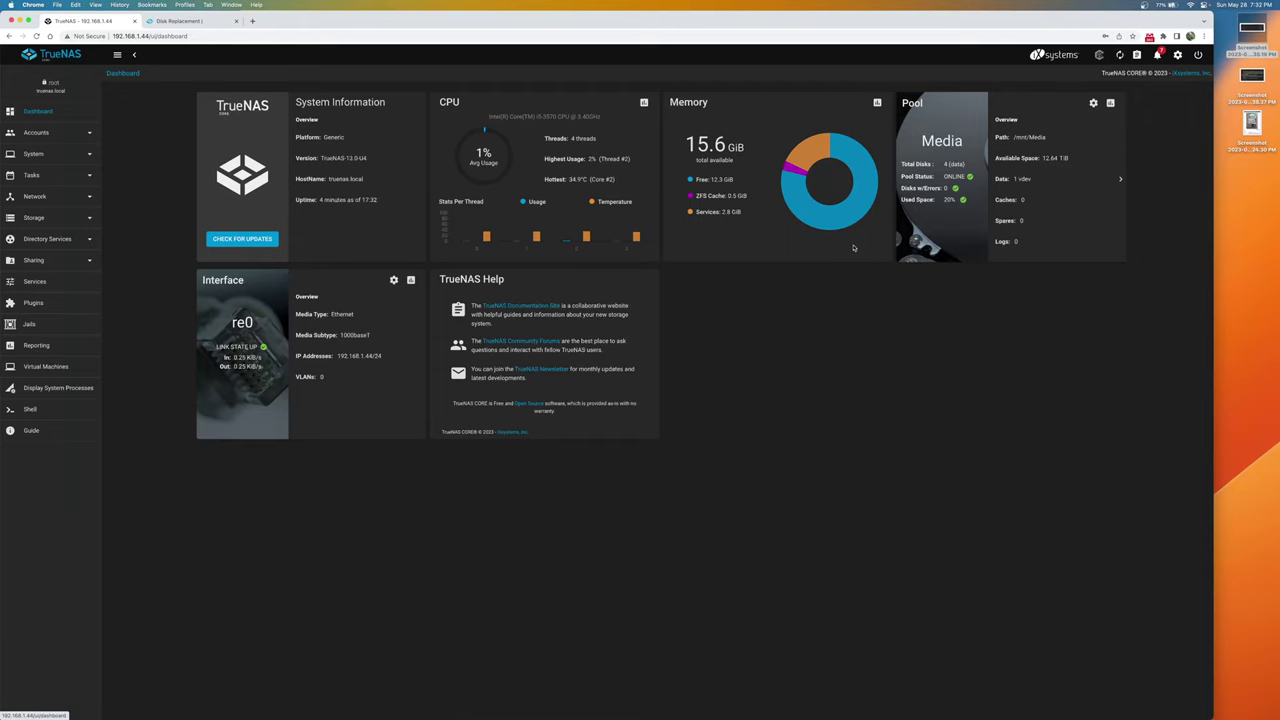
left_click(1157, 56)
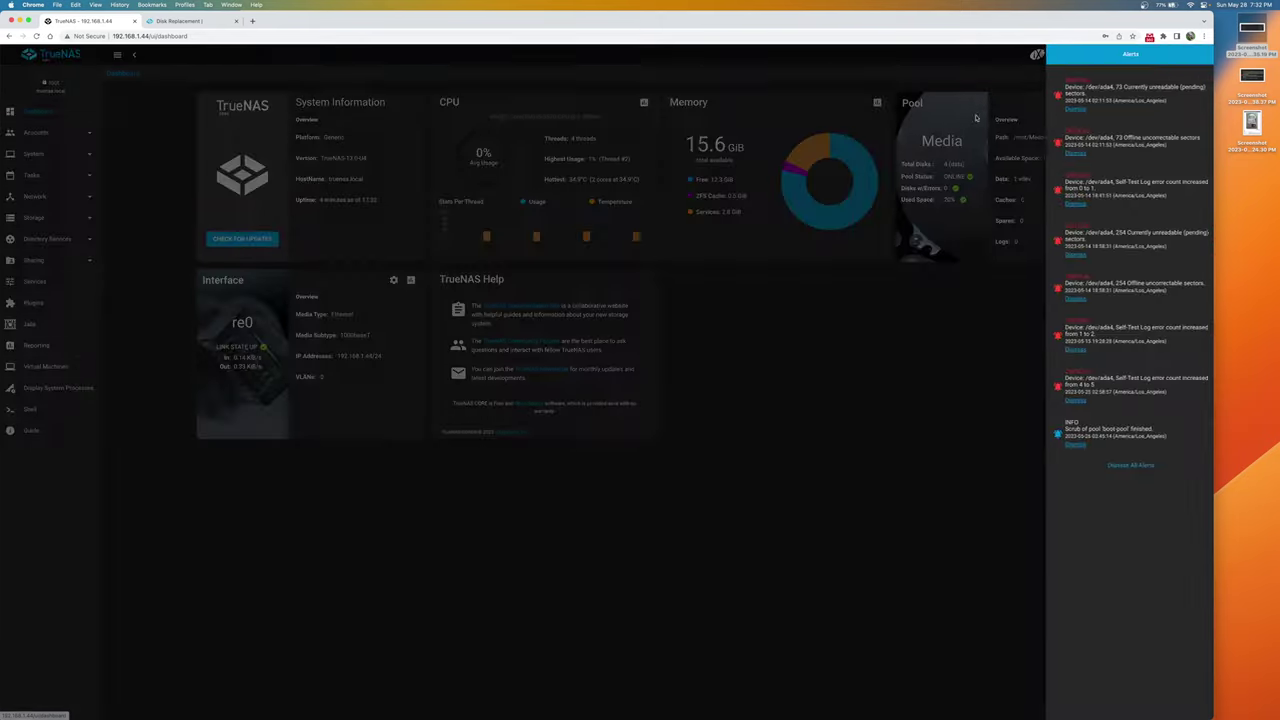
left_click(1128, 466)
left_click(880, 475)
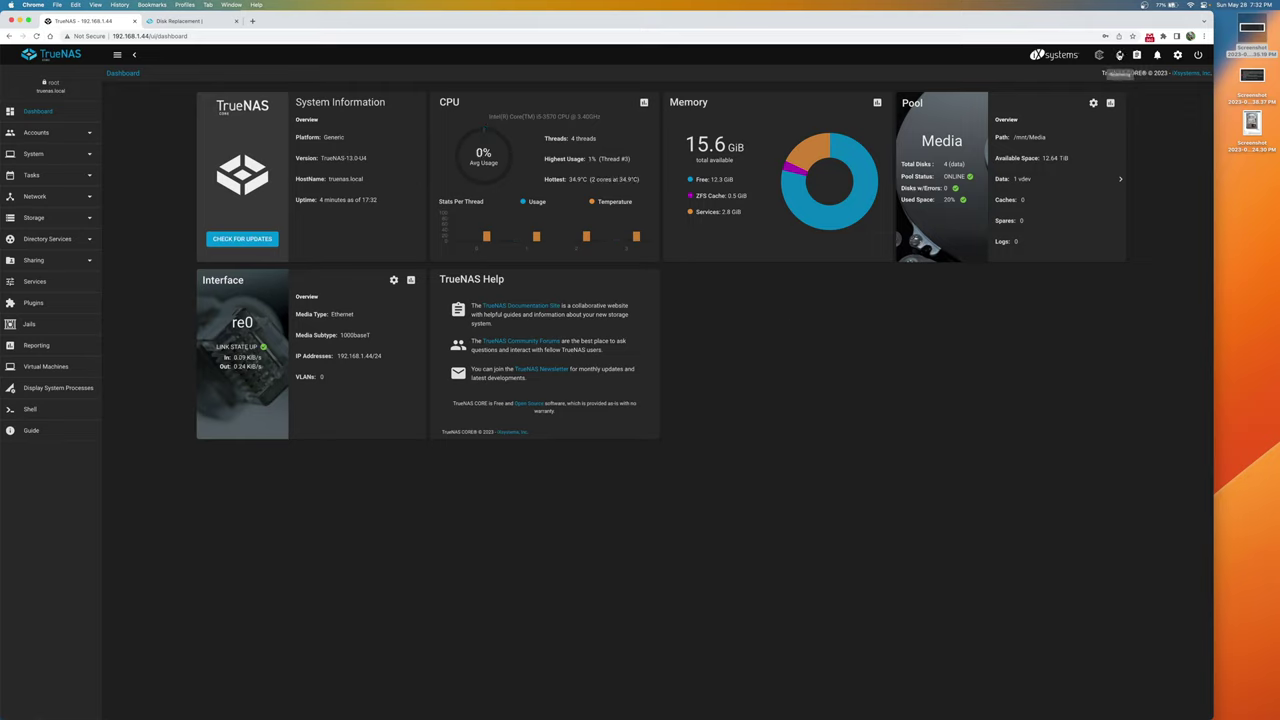
Check the Media pool's resilvering progress from the dashboard and close the status dialog
left_click(1119, 56)
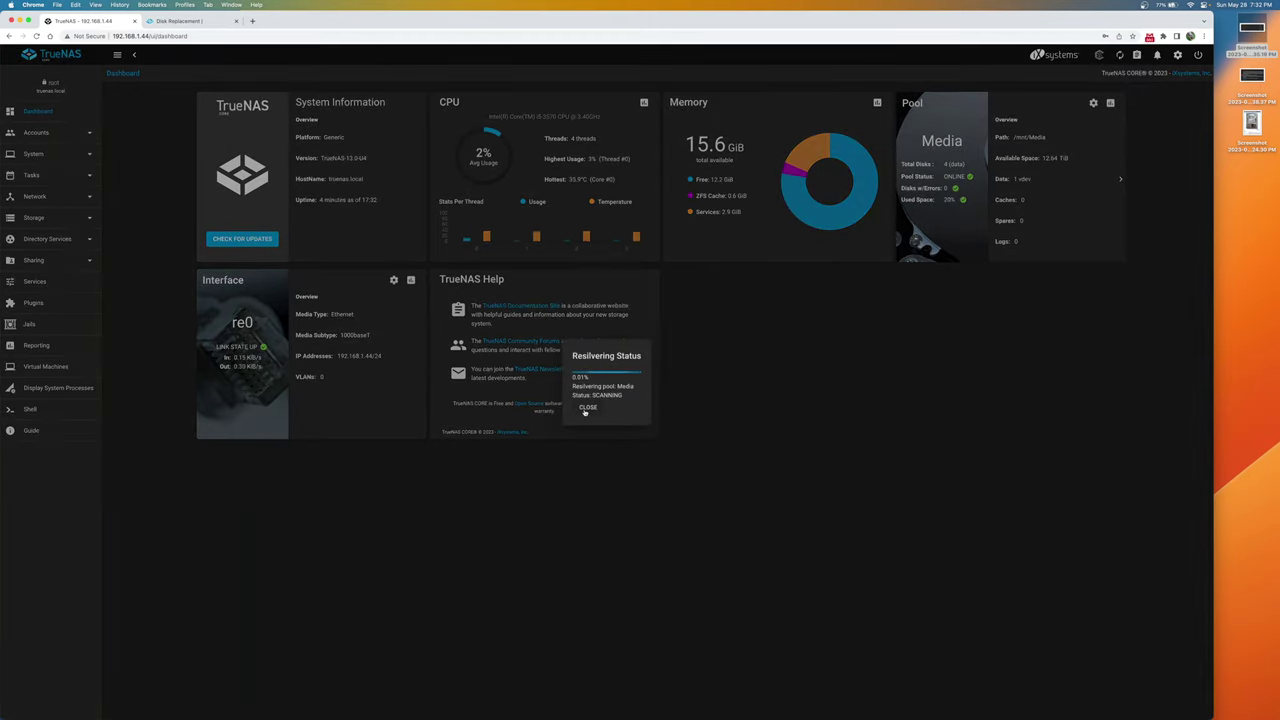
left_click(587, 408)
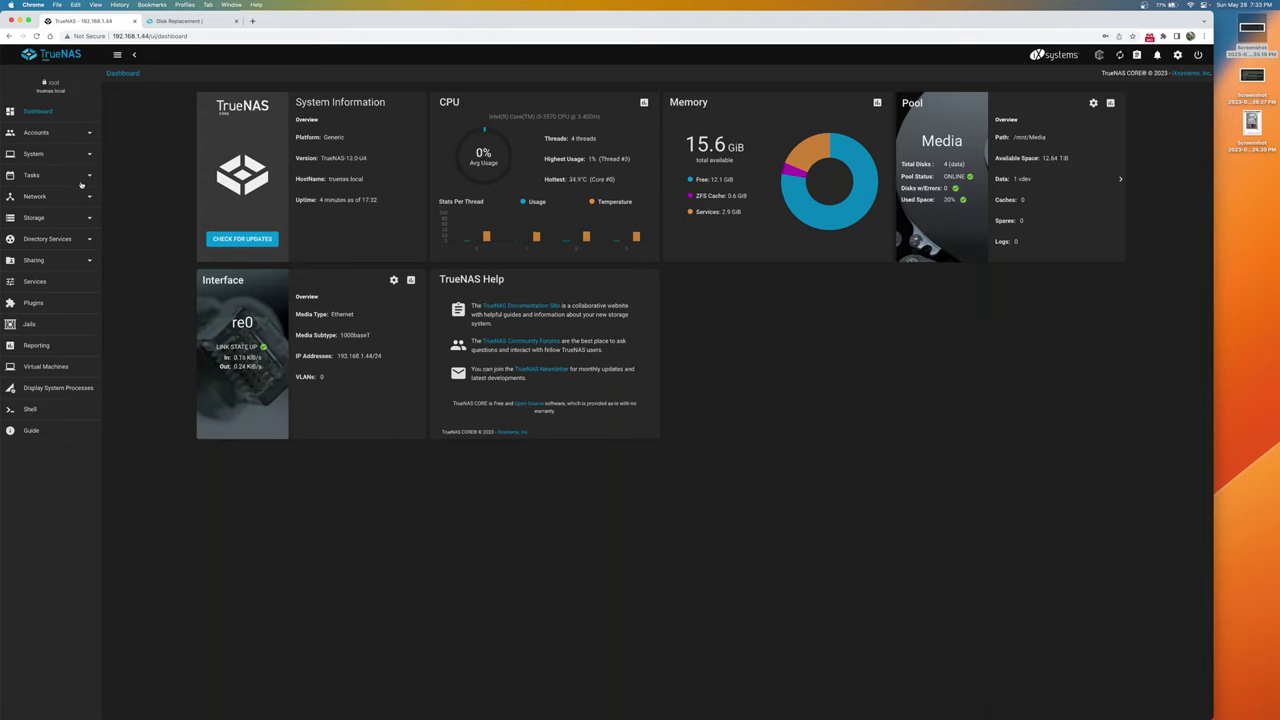
left_click(87, 260)
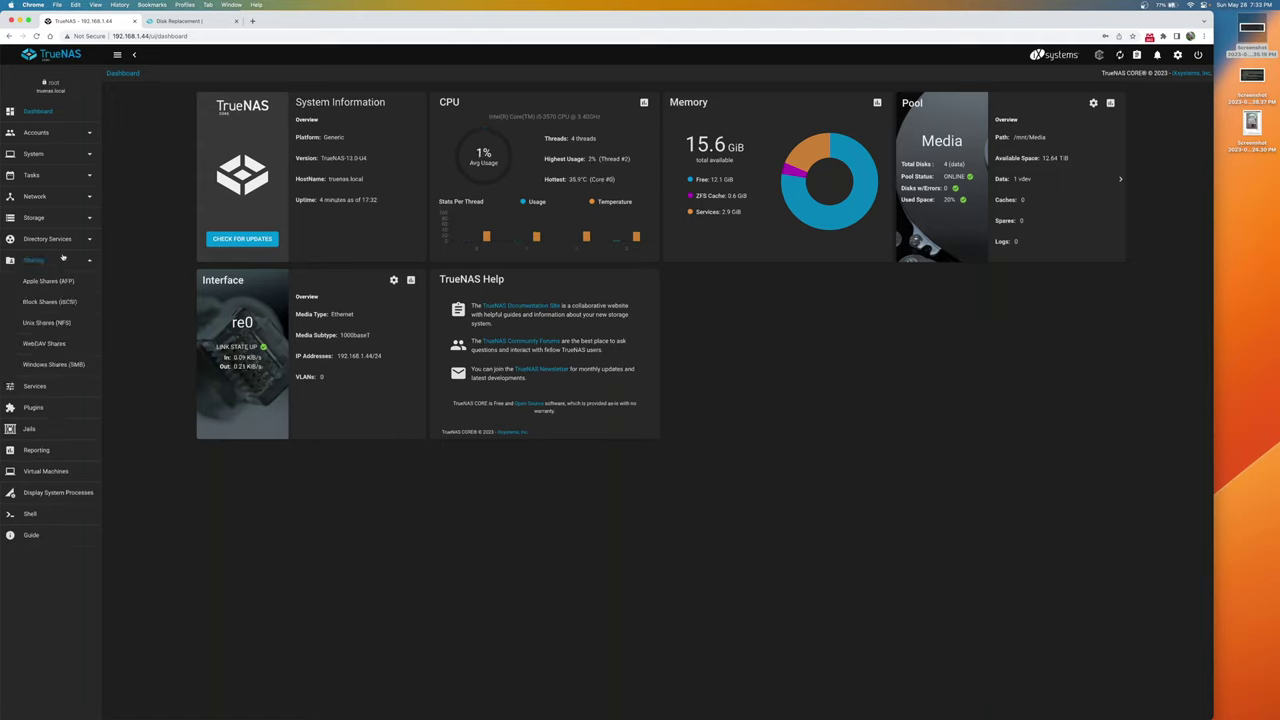
left_click(72, 262)
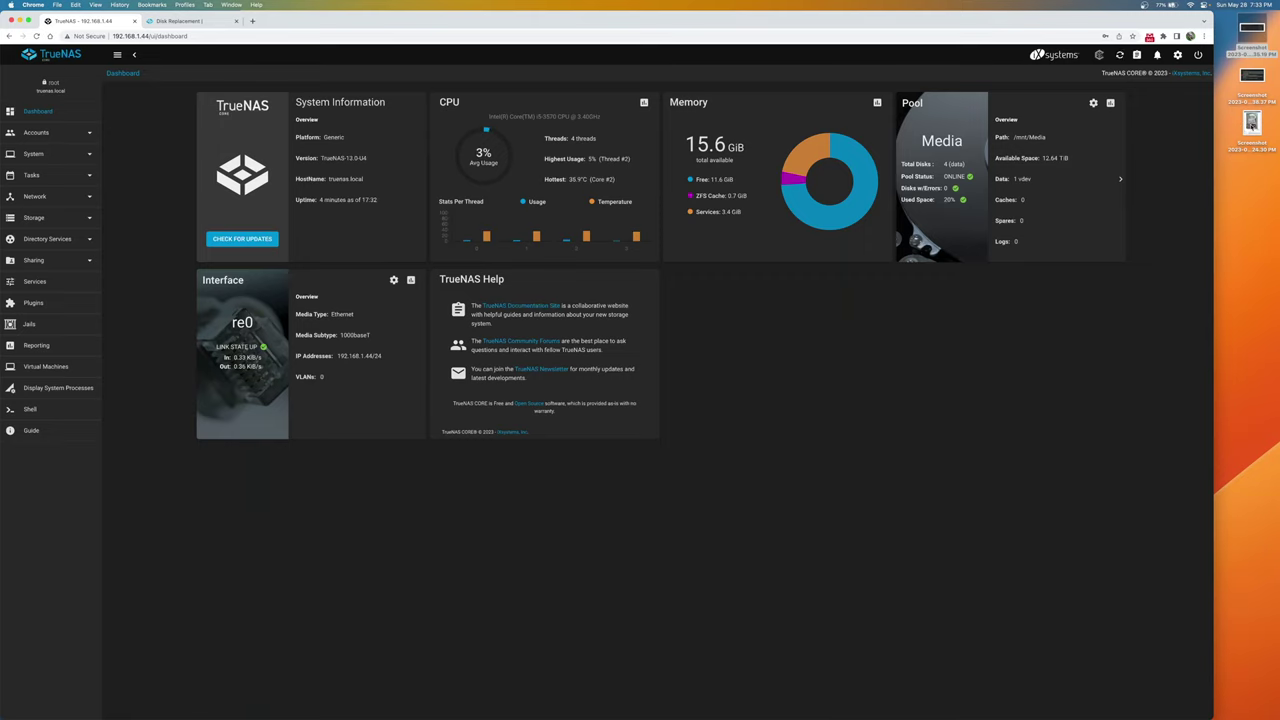
Examine the HGST 6TB hard drive listing screenshot from the desktop in Preview, quit Preview, and return to TrueNAS in Chrome
double_click(1251, 122)
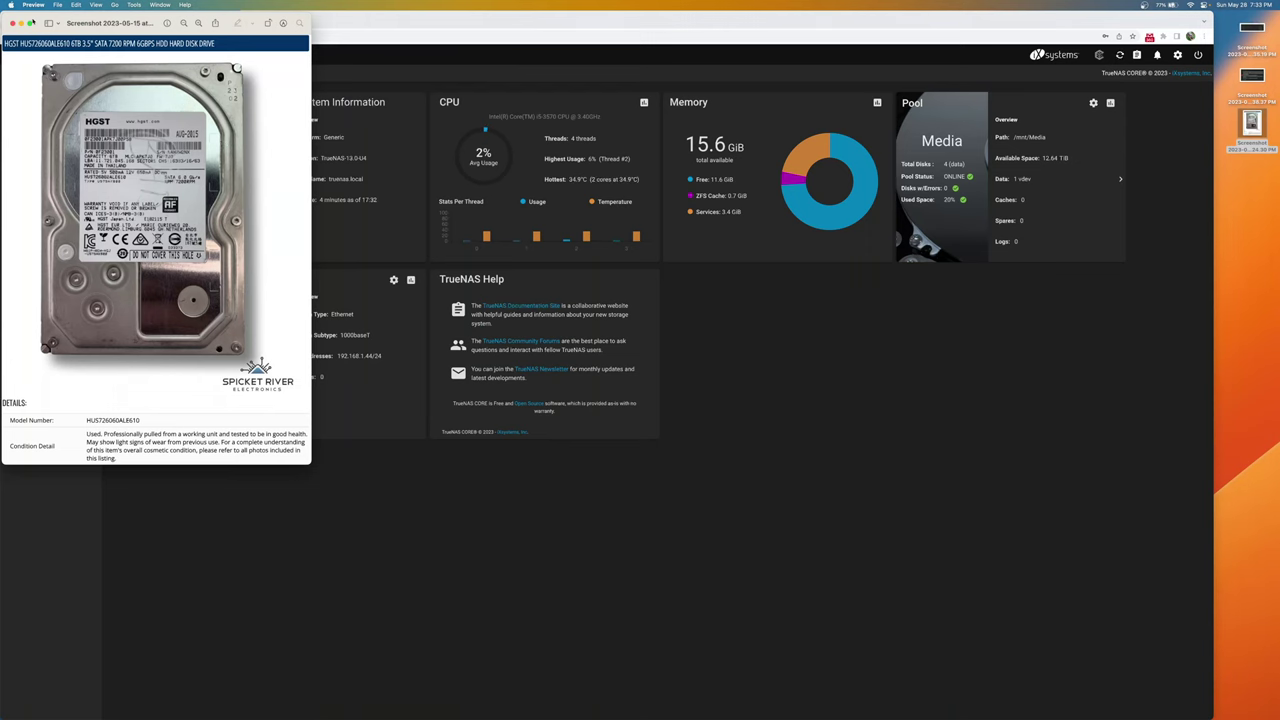
left_click_drag(31, 22, 362, 104)
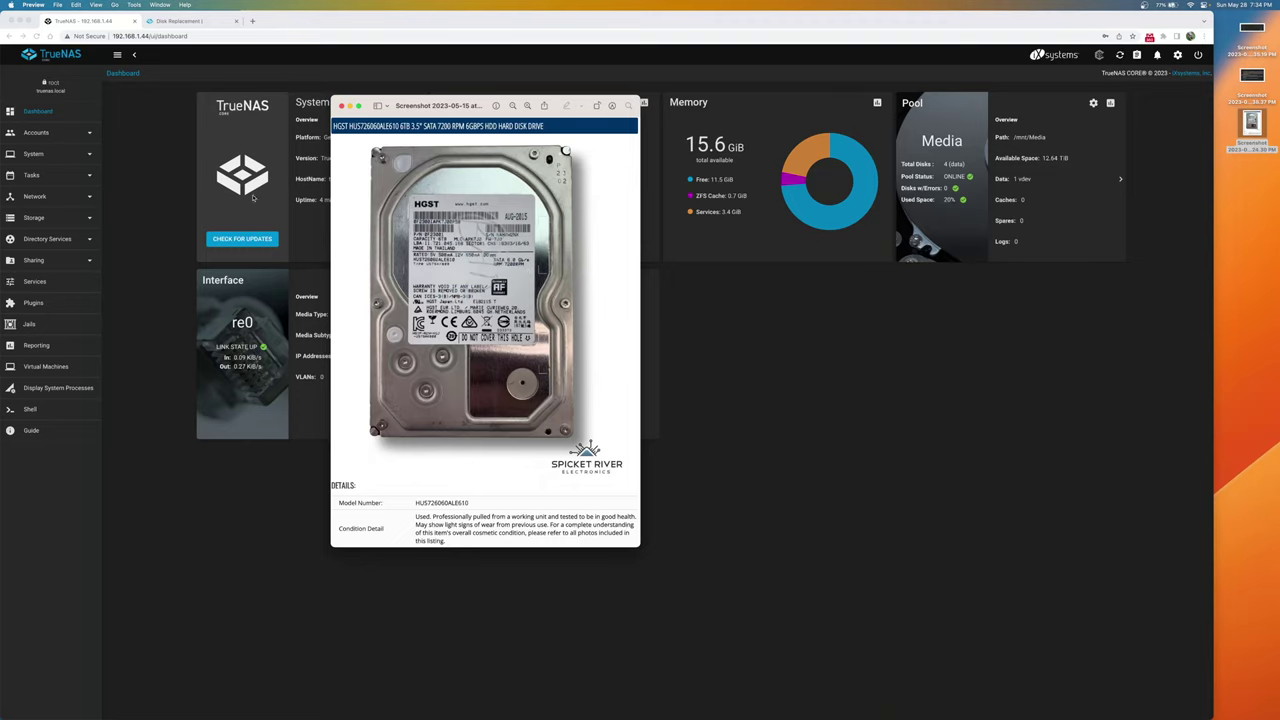
left_click_drag(387, 101, 434, 109)
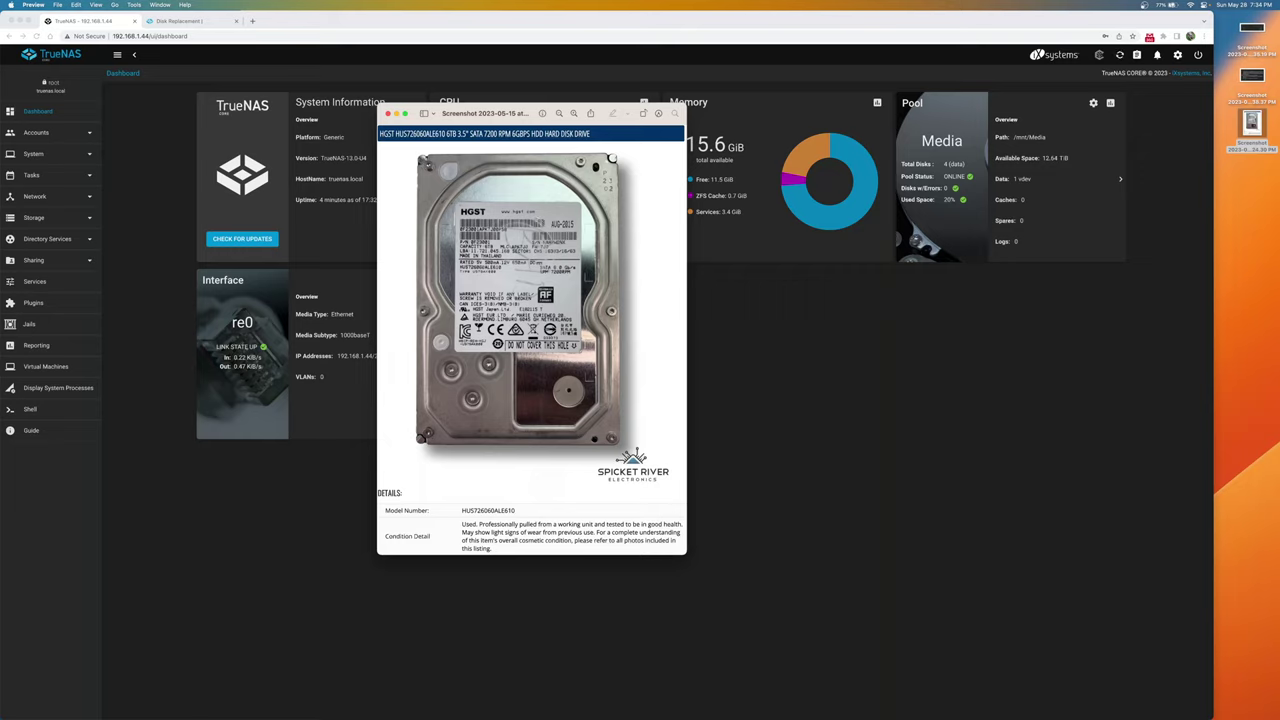
key("super+q")
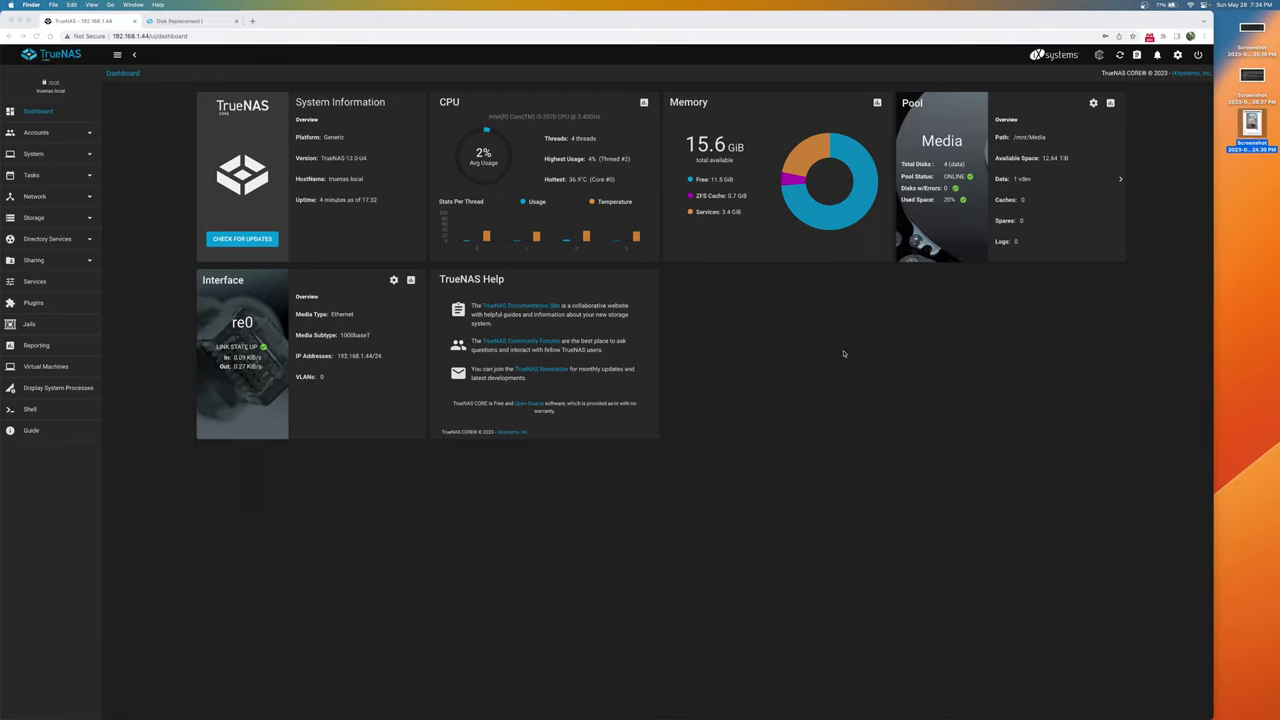
left_click(697, 406)
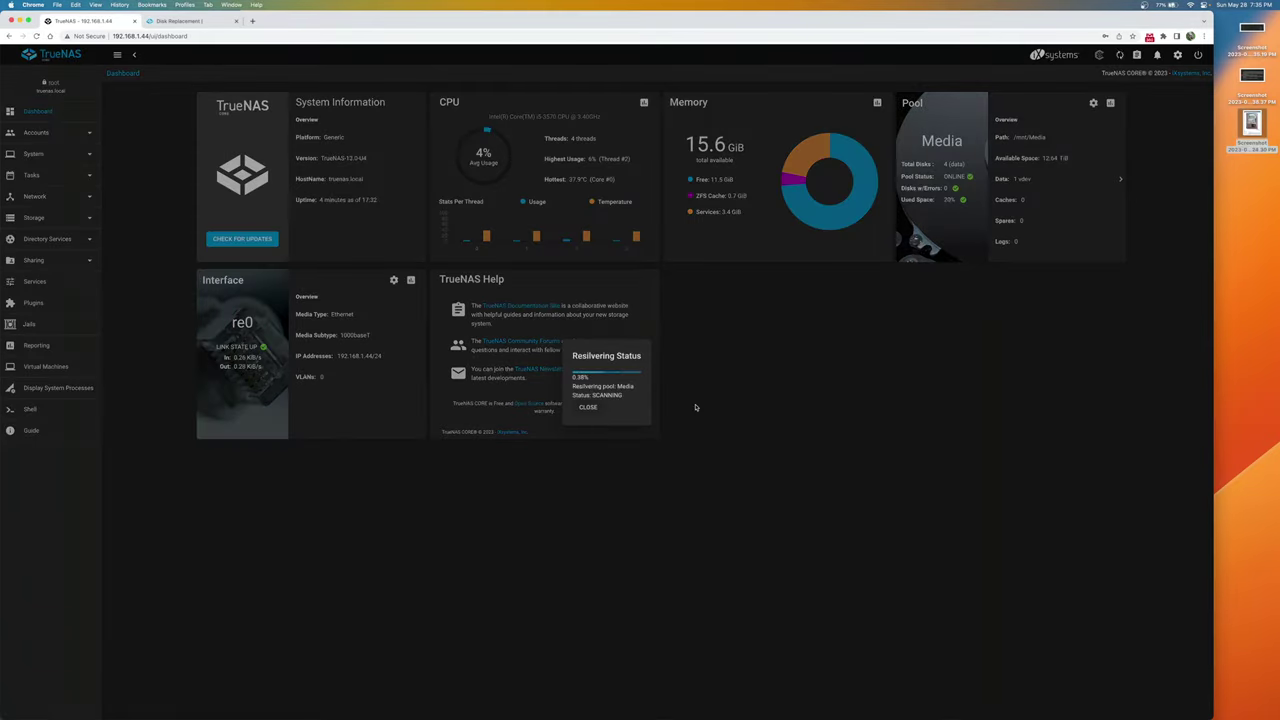